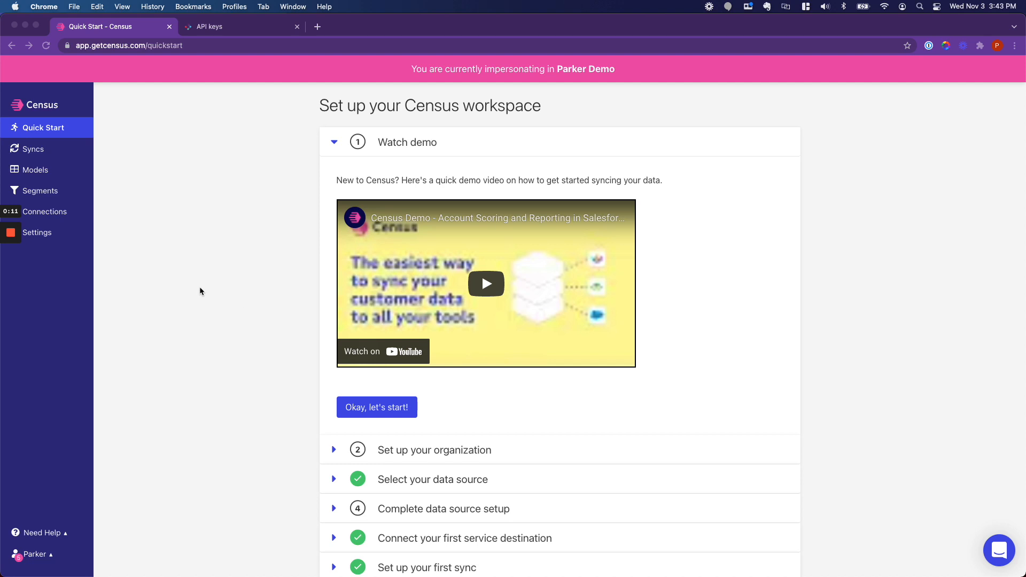
Add the census-demo Redshift data source using the dev database, and test its connection
{"action": "left_click", "coordinate": [66, 208]}
{"action": "left_click", "coordinate": [63, 211]}
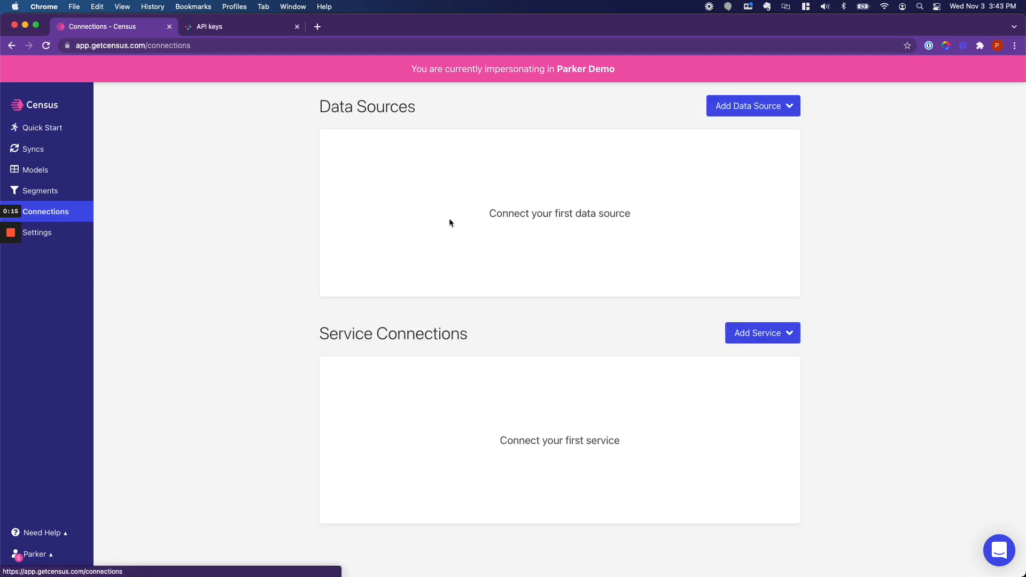
{"action": "left_click", "coordinate": [748, 113]}
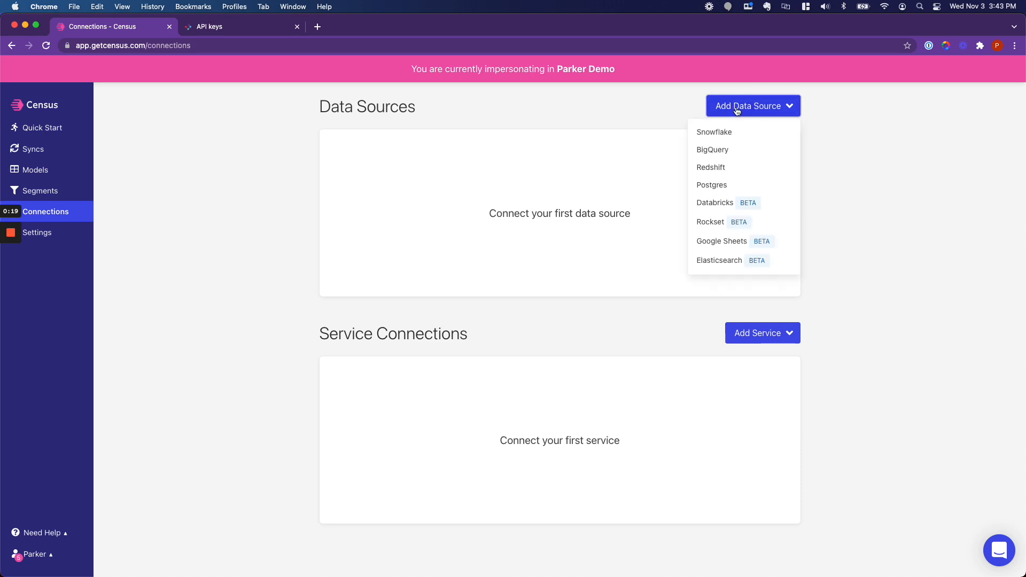
{"action": "left_click", "coordinate": [719, 170]}
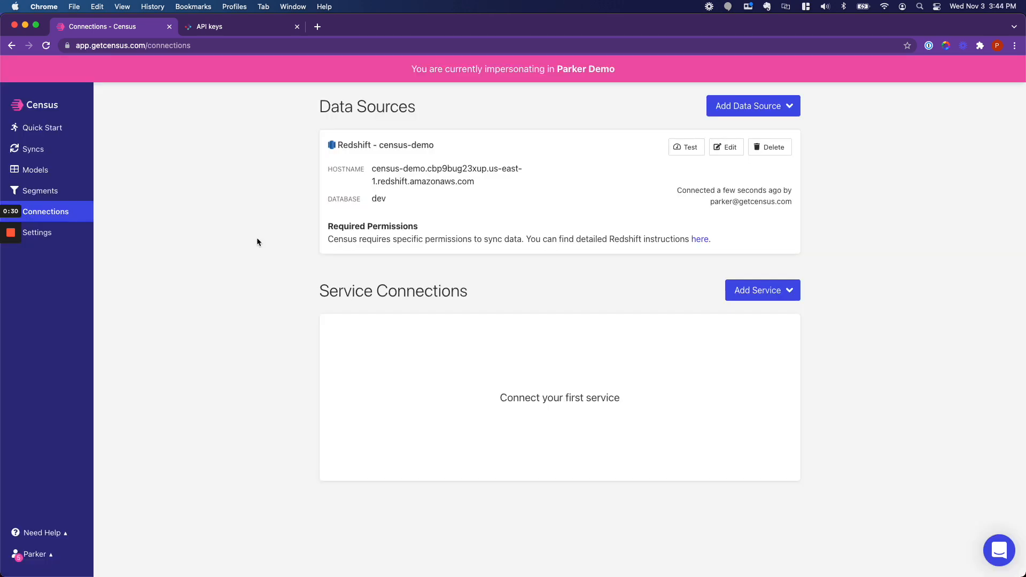
{"action": "left_click", "coordinate": [677, 149]}
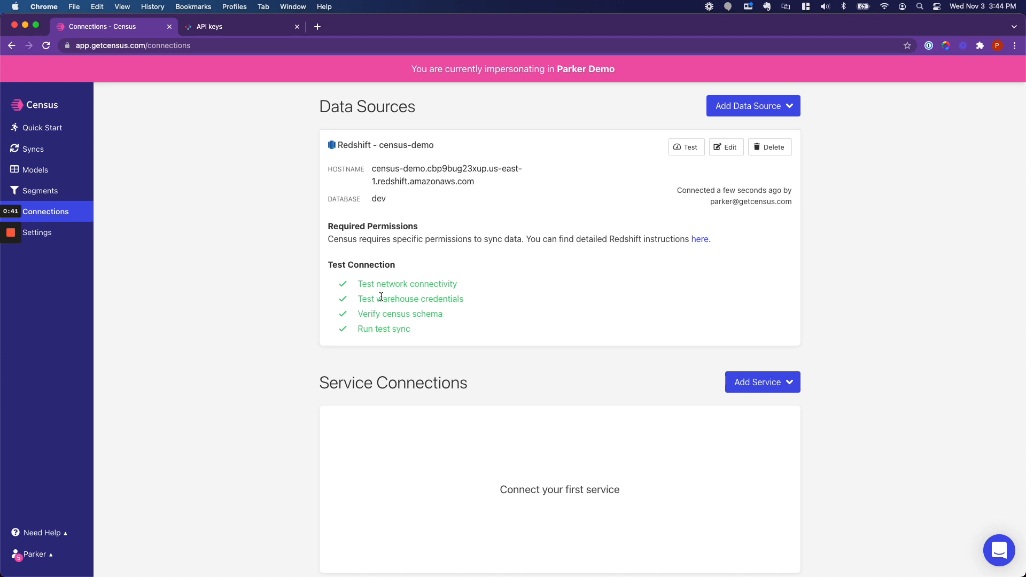
Start adding an Iterable service connection
{"action": "left_click", "coordinate": [752, 383]}
{"action": "scroll", "coordinate": [725, 440], "scroll_direction": "down", "scroll_amount": 3}
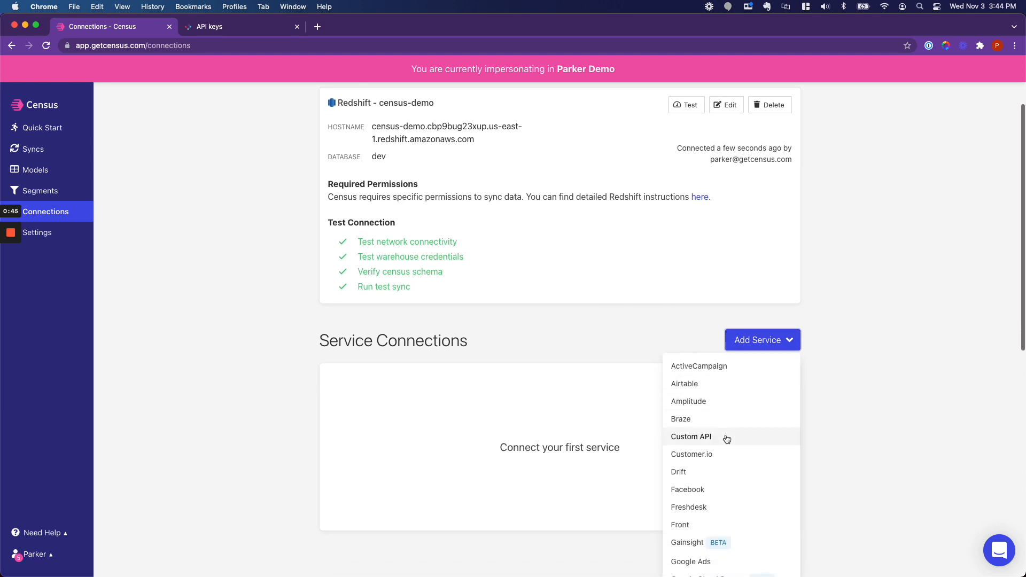
{"action": "scroll", "coordinate": [724, 438], "scroll_direction": "down", "scroll_amount": 3}
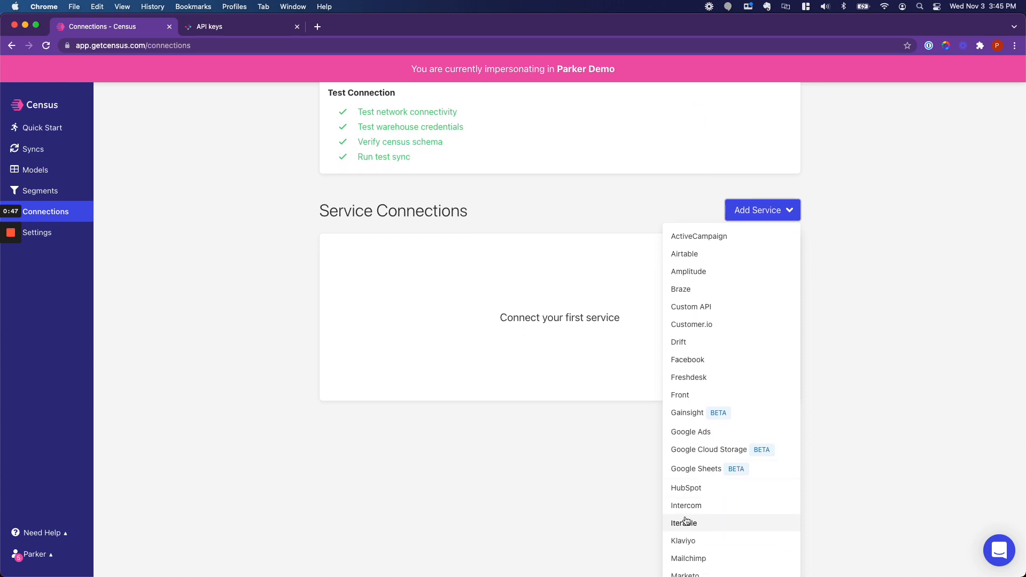
{"action": "left_click", "coordinate": [687, 522]}
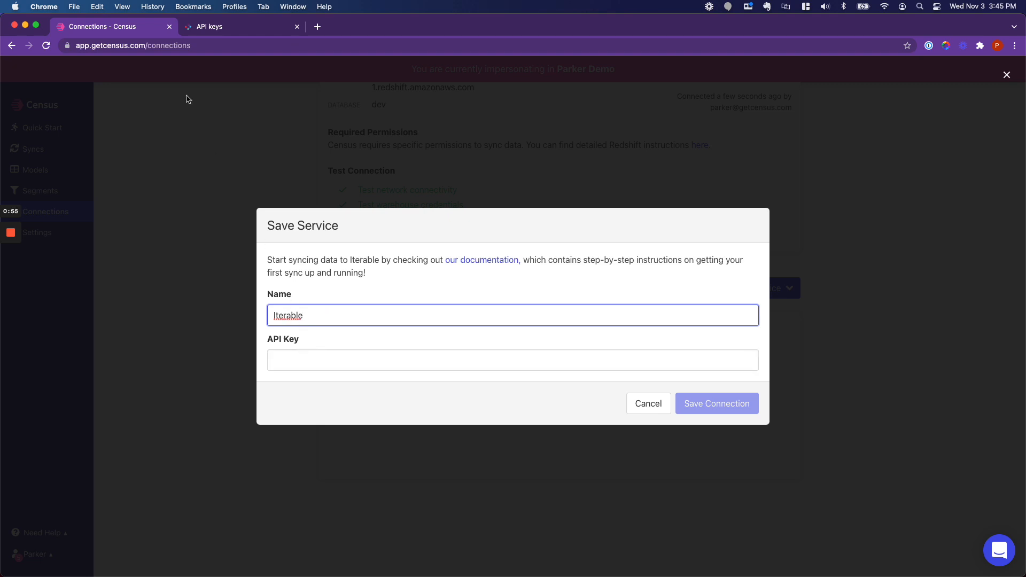
Switch to Iterable, create a Standard server-side API key named "Iterable Demo Test 11/3/21", and copy the key
{"action": "left_click", "coordinate": [218, 31]}
{"action": "mouse_move", "coordinate": [251, 72]}
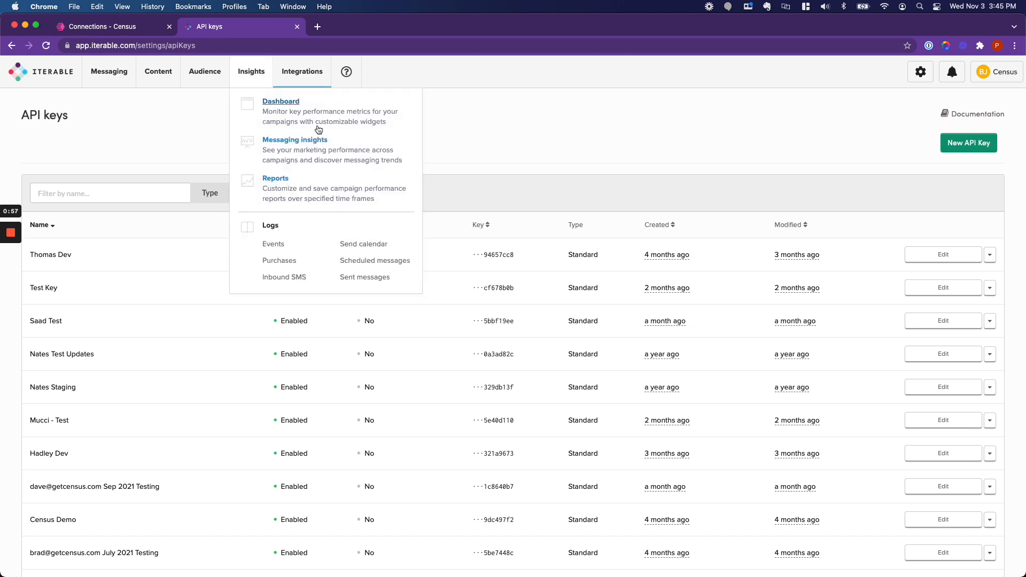
{"action": "mouse_move", "coordinate": [297, 75]}
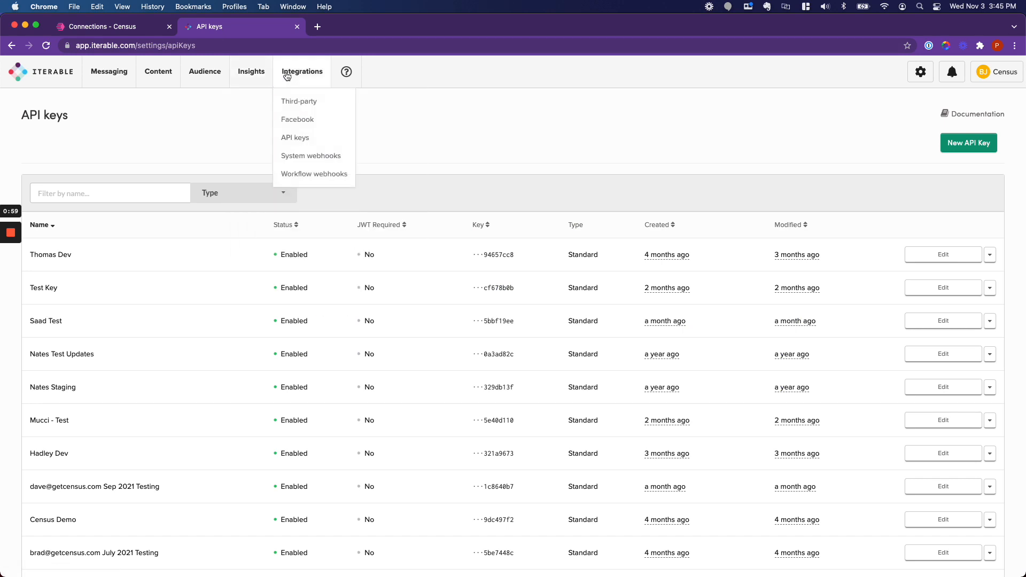
{"action": "left_click", "coordinate": [300, 140]}
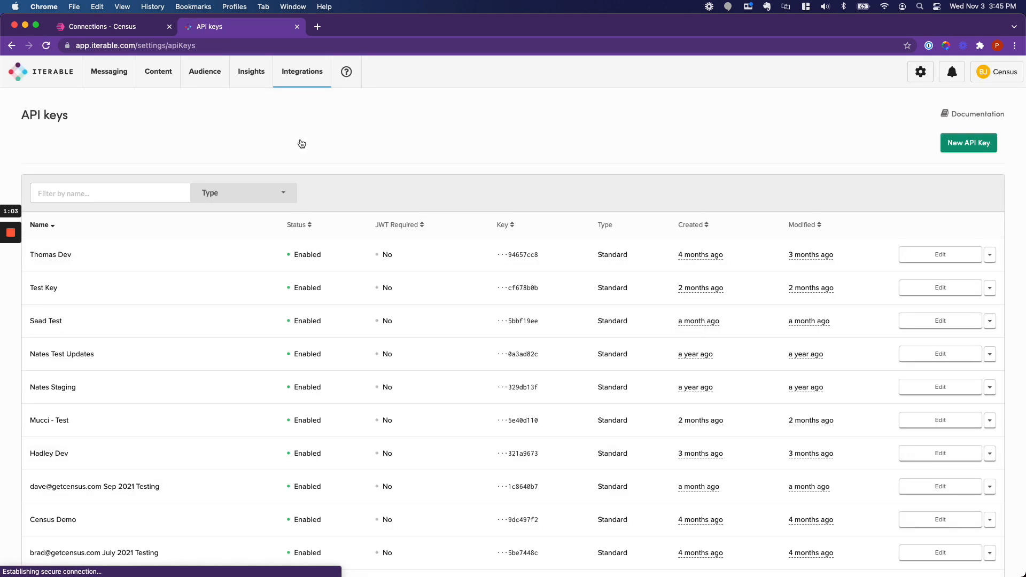
{"action": "left_click", "coordinate": [962, 145]}
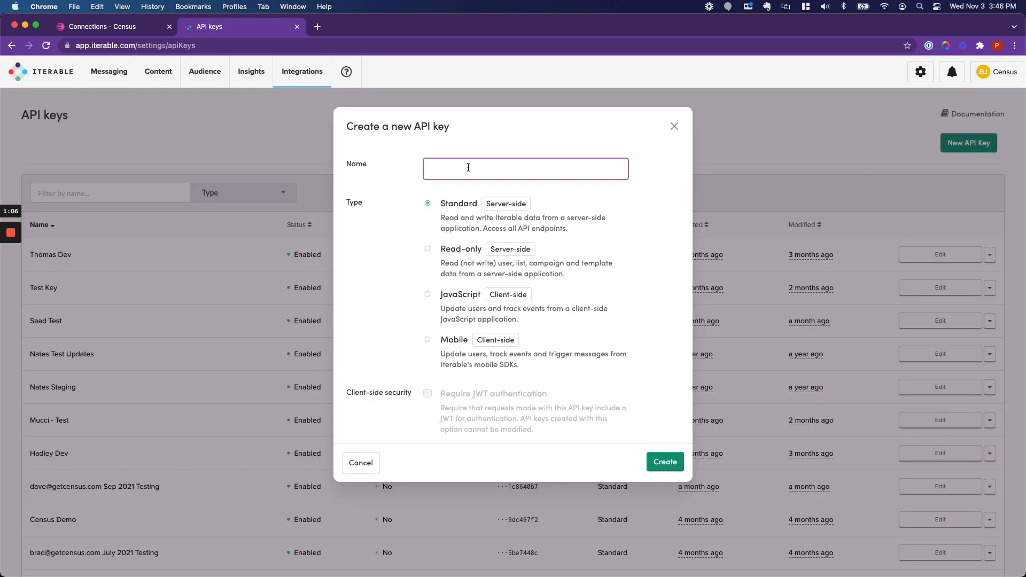
{"action": "type", "text": "Iterable Demo Test 11/3/21"}
{"action": "left_click", "coordinate": [663, 458]}
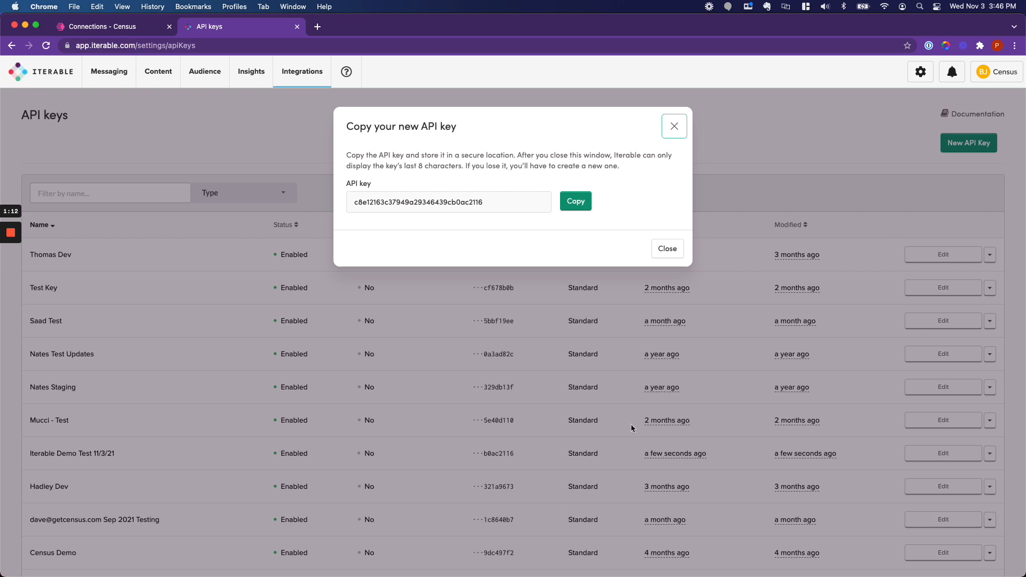
{"action": "left_click", "coordinate": [570, 206]}
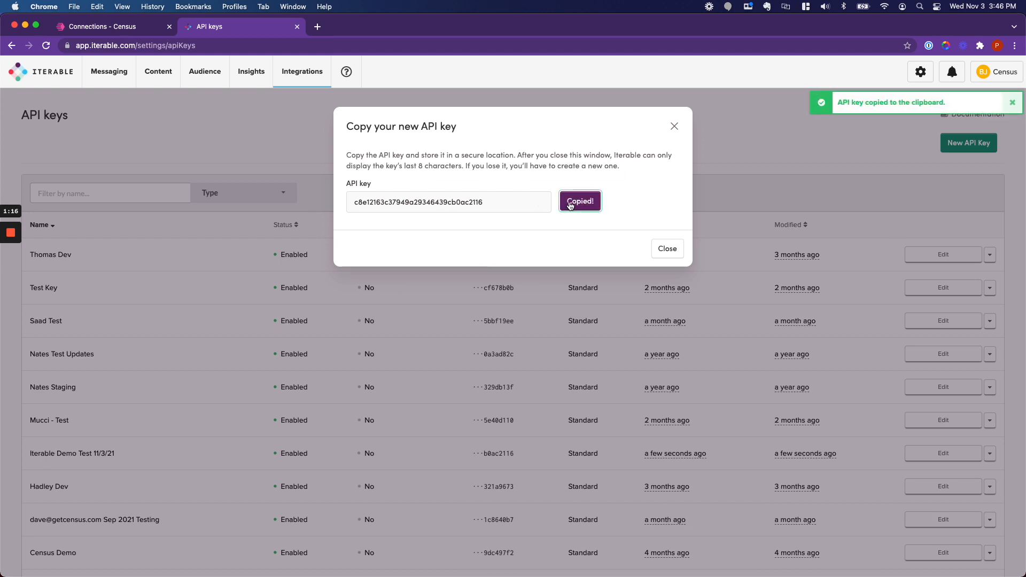
Back in Census, paste the API key into the service's API Key field, name it "Iterable - test", and save the connection
{"action": "key", "text": "ctrl+shift+Tab"}
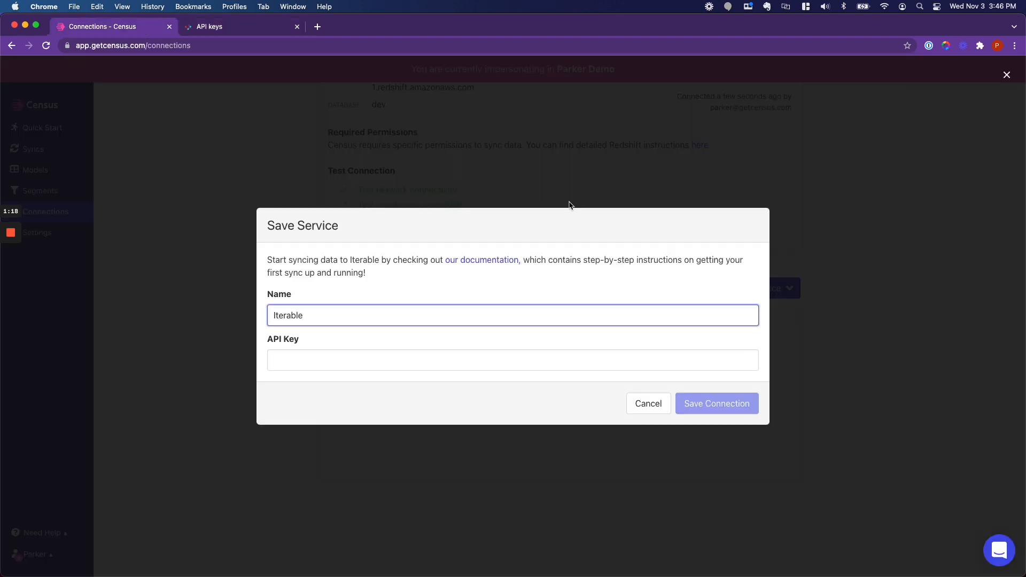
{"action": "left_click", "coordinate": [304, 360]}
{"action": "key", "text": "cmd+v"}
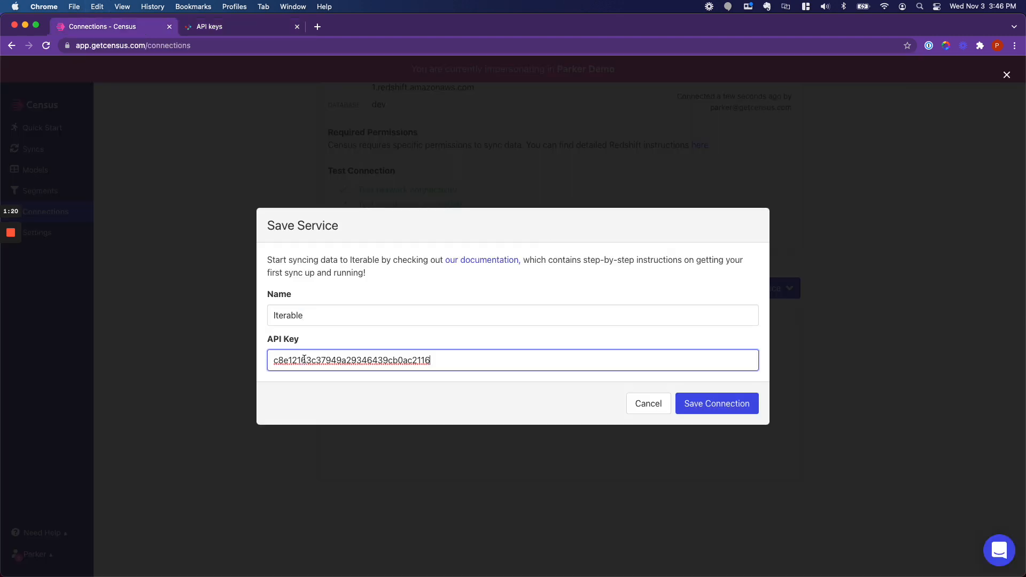
{"action": "left_click", "coordinate": [307, 316]}
{"action": "type", "text": "- test"}
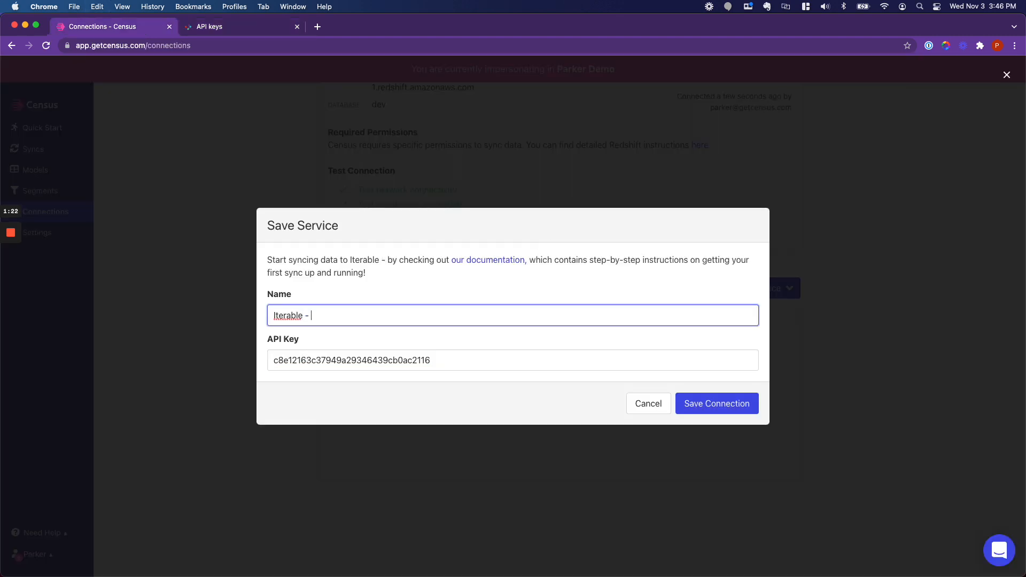
{"action": "left_click", "coordinate": [708, 402]}
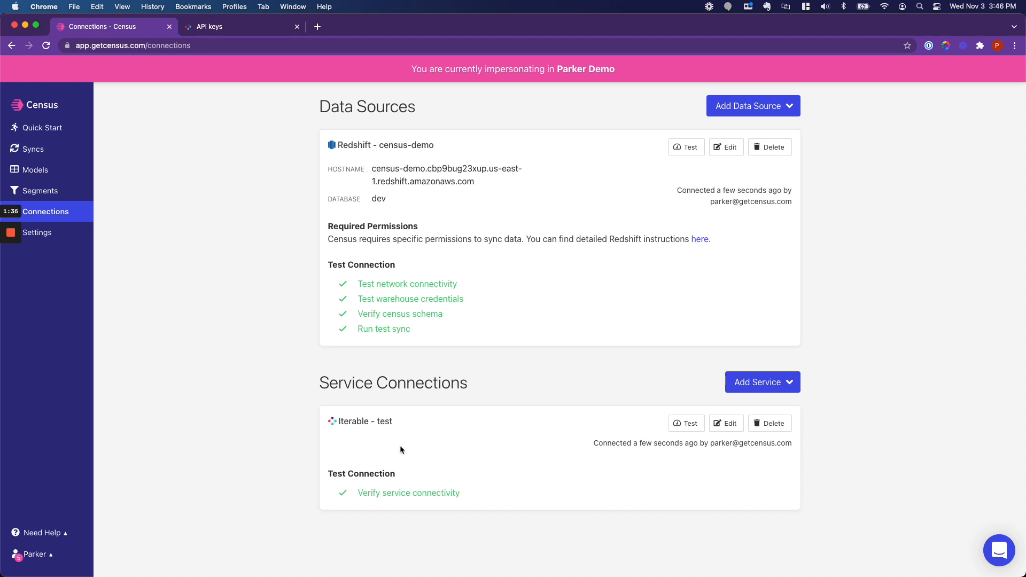
Add a new SQL model and name it "Iterable test"
{"action": "left_click", "coordinate": [65, 170]}
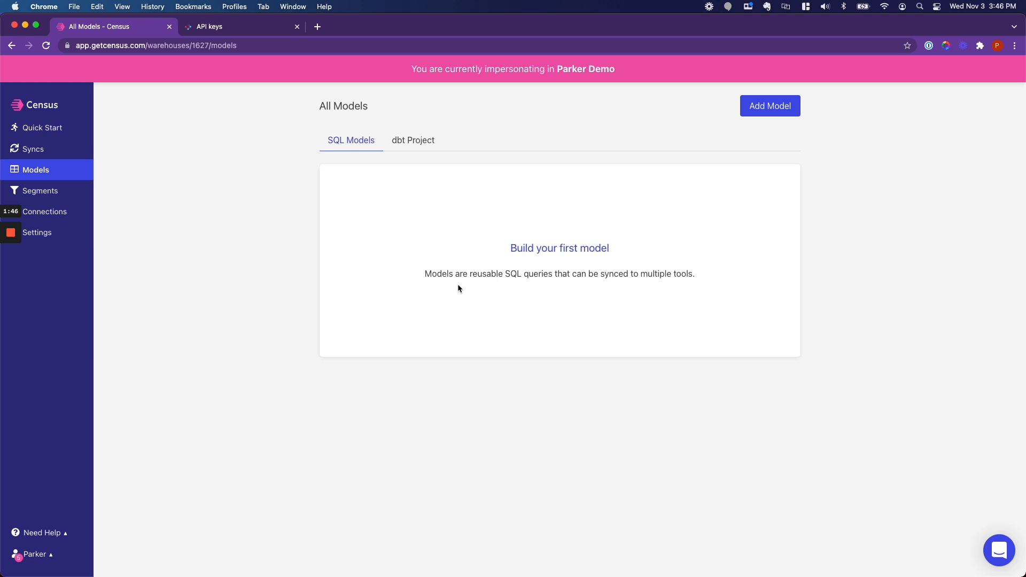
{"action": "left_click", "coordinate": [784, 108]}
{"action": "left_click", "coordinate": [263, 101]}
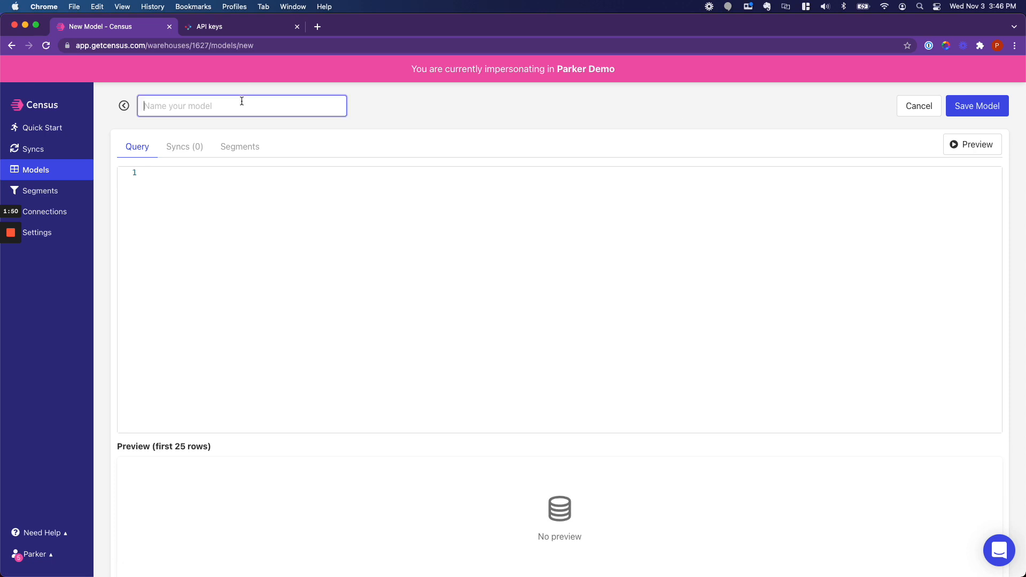
{"action": "type", "text": "Iterable test"}
Paste the lead-scoring SQL into the model's query, filtering on lead_score > 100 with a limit of 10
{"action": "left_click", "coordinate": [217, 177]}
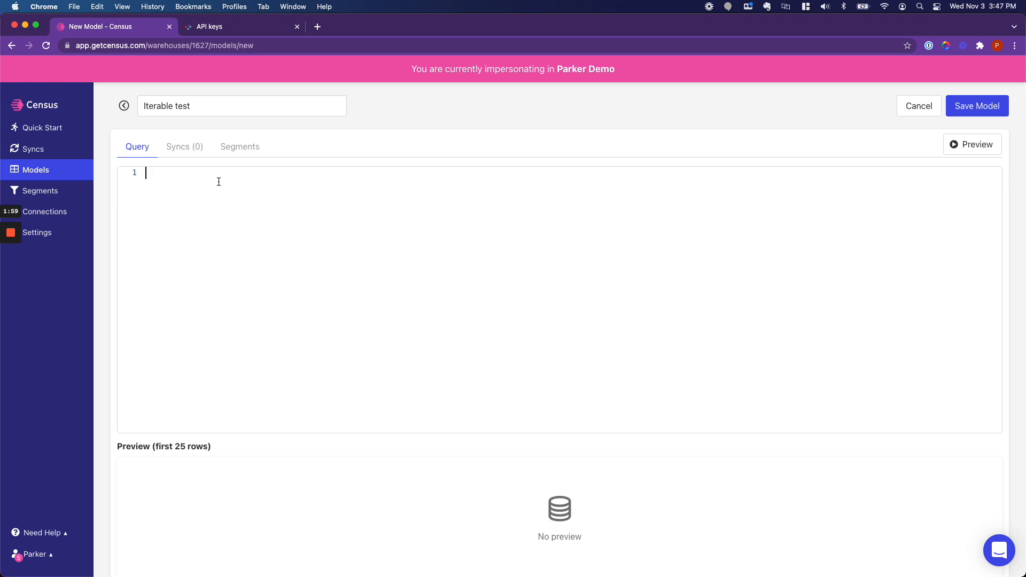
{"action": "key", "text": "super+v"}
{"action": "key", "text": "super+a"}
{"action": "key", "text": "BackSpace"}
{"action": "key", "text": "super+v"}
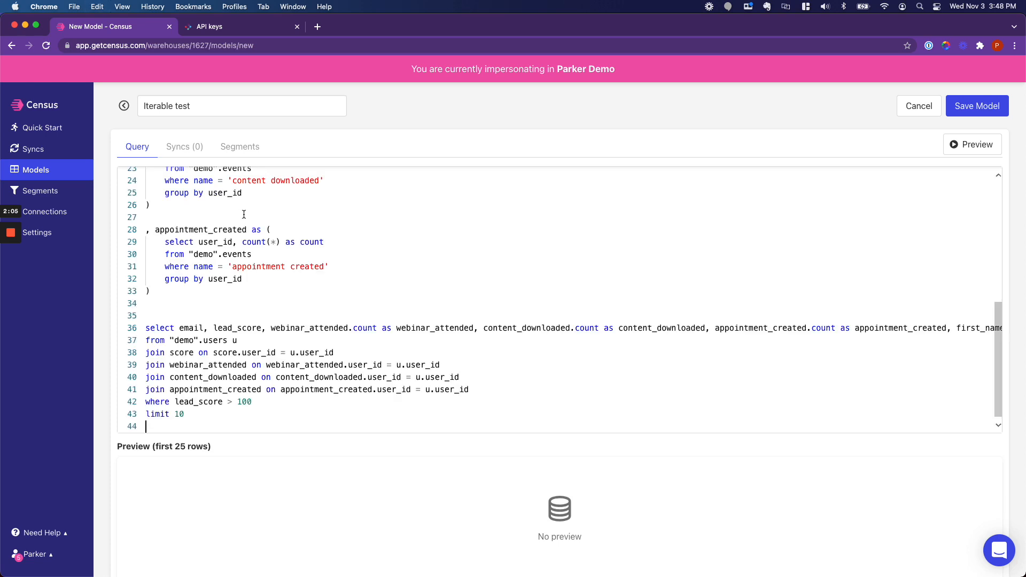
Examine the query's score logic, including the points assigned to each event such as webinar attended, appointment created and email opened
{"action": "scroll", "coordinate": [251, 224], "scroll_direction": "up", "scroll_amount": 10}
{"action": "scroll", "coordinate": [257, 231], "scroll_direction": "left", "scroll_amount": 1}
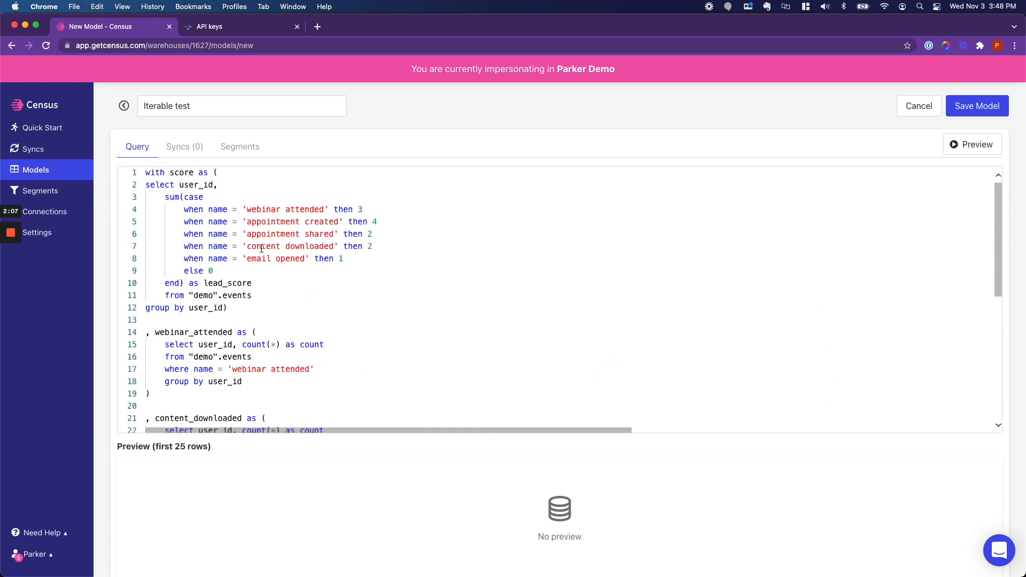
{"action": "scroll", "coordinate": [272, 268], "scroll_direction": "down", "scroll_amount": 1}
{"action": "scroll", "coordinate": [274, 268], "scroll_direction": "up", "scroll_amount": 1}
{"action": "left_click", "coordinate": [228, 235]}
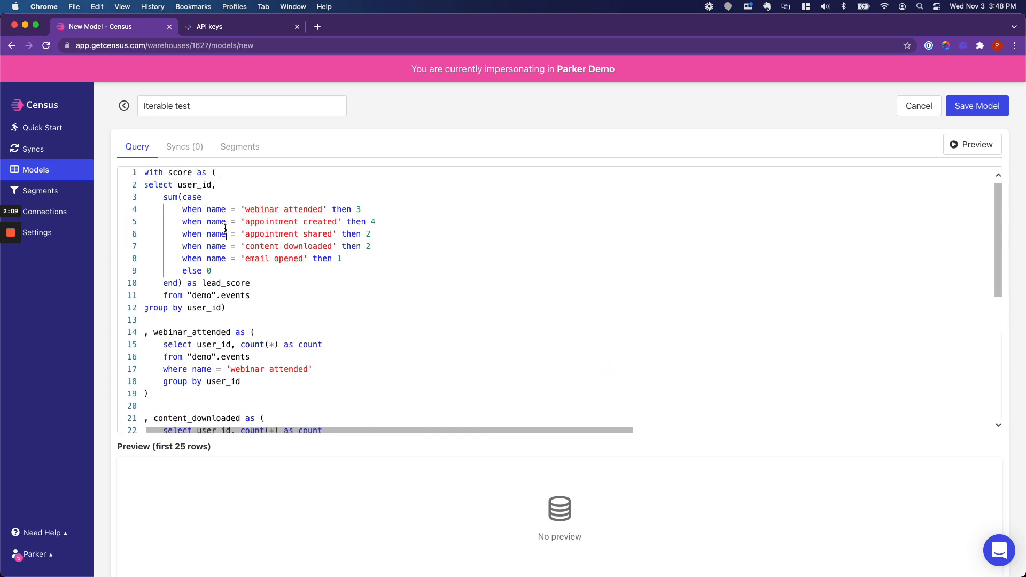
{"action": "left_click", "coordinate": [192, 210]}
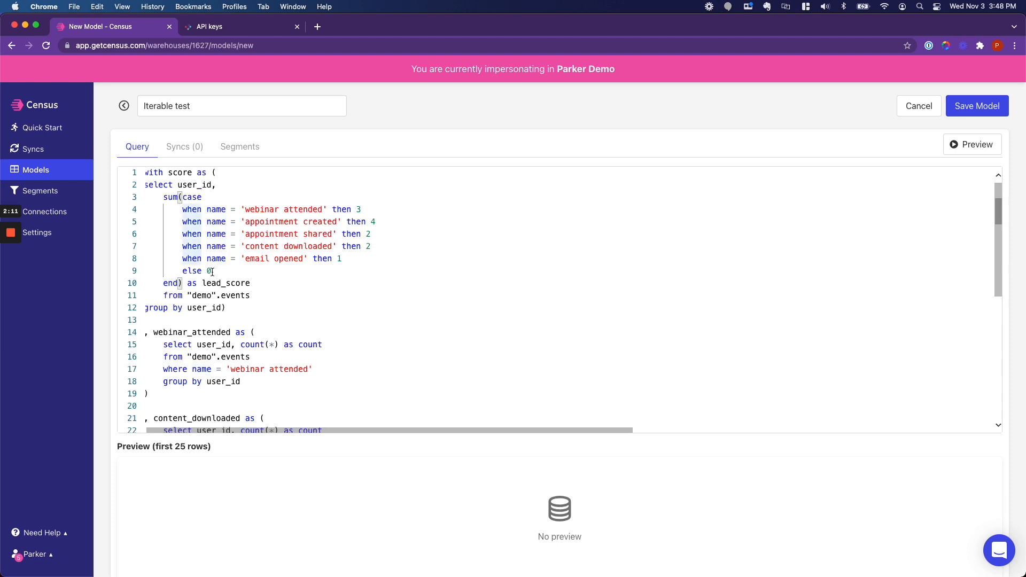
{"action": "left_click", "coordinate": [242, 304]}
{"action": "left_click", "coordinate": [184, 210]}
{"action": "left_click", "coordinate": [276, 214]}
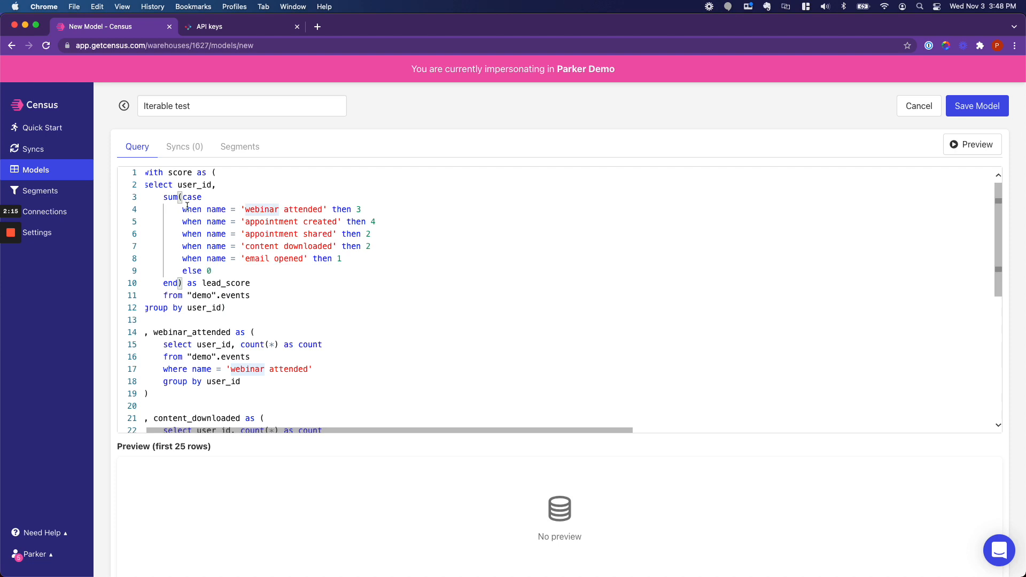
{"action": "left_click_drag", "start_coordinate": [186, 210], "coordinate": [309, 212]}
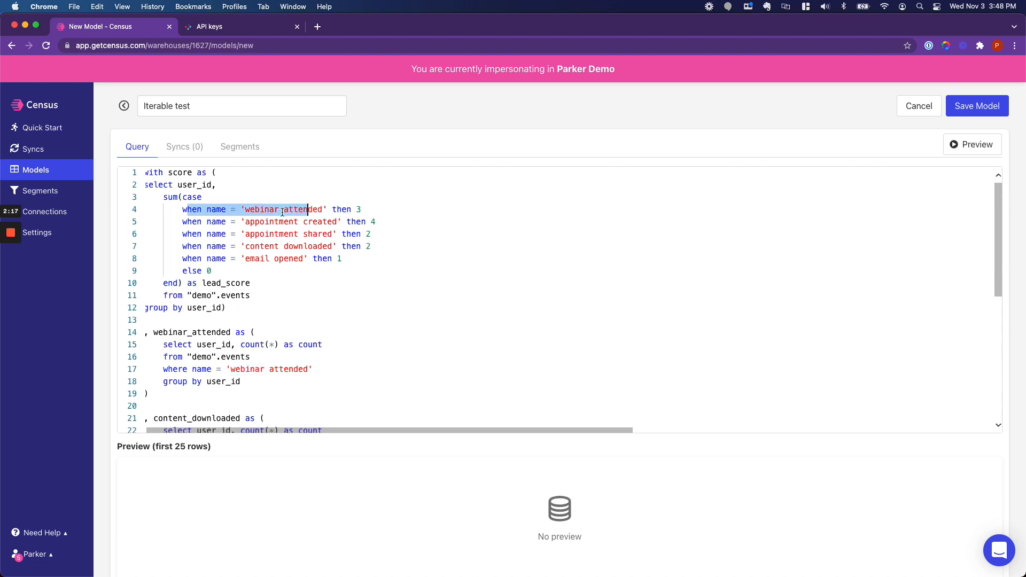
{"action": "left_click", "coordinate": [351, 212]}
{"action": "left_click", "coordinate": [306, 221]}
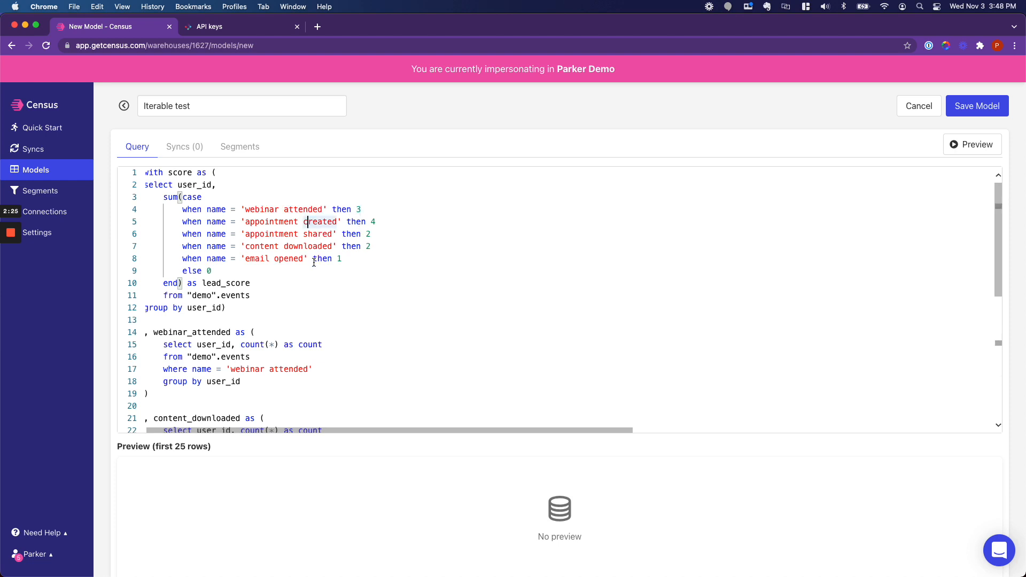
{"action": "left_click", "coordinate": [345, 260]}
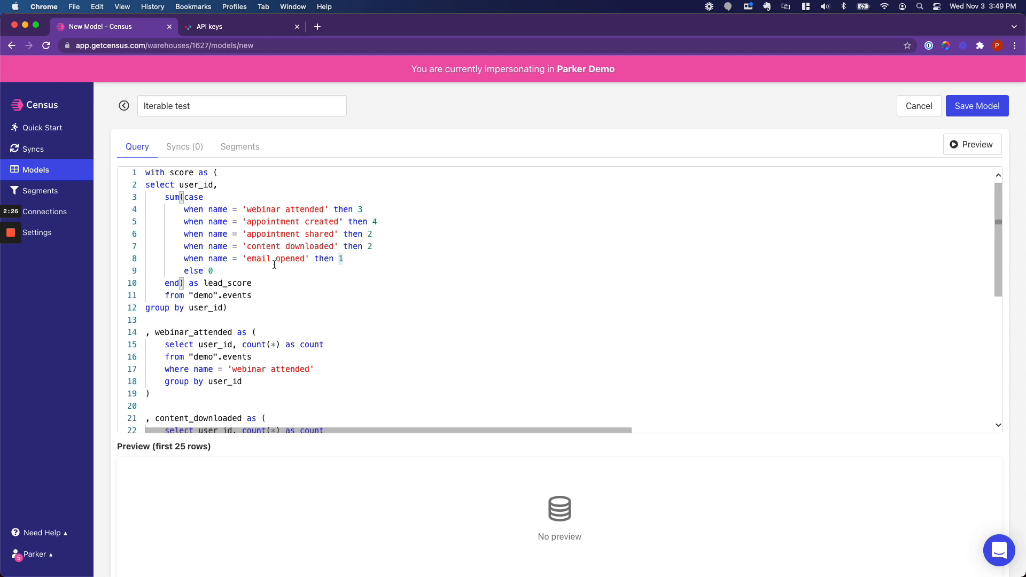
Rename the model as "Lead scoring query"
{"action": "left_click", "coordinate": [202, 105]}
{"action": "key", "text": "super+a"}
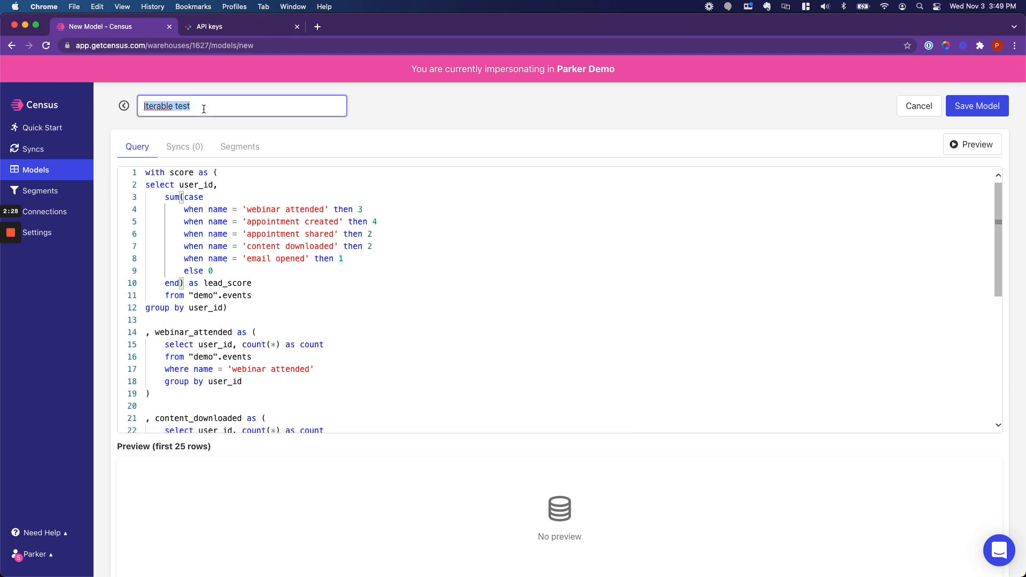
{"action": "key", "text": "super+v"}
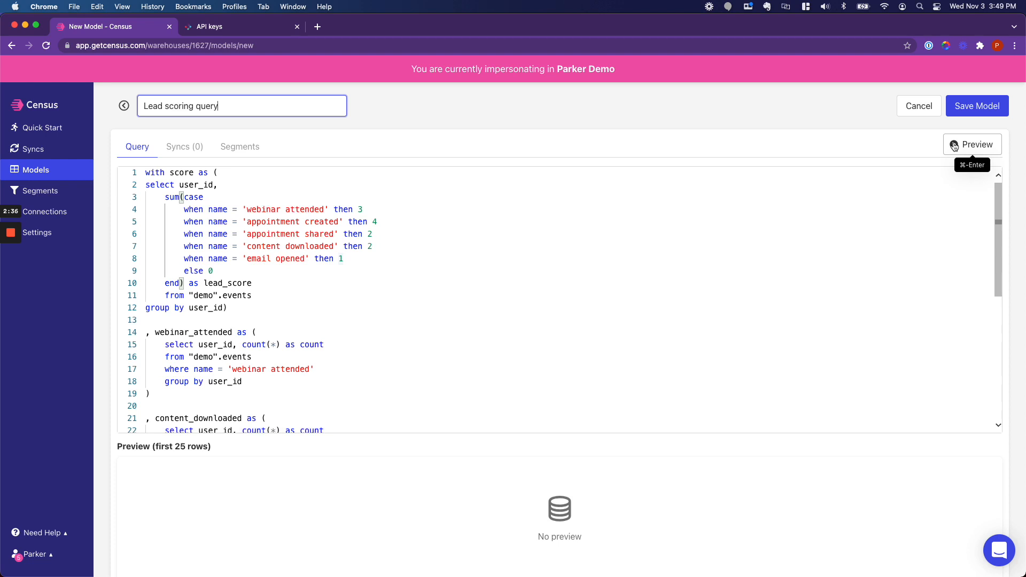
Preview the query and examine the lead scores, event counts and user attribute columns in the result rows
{"action": "left_click", "coordinate": [959, 145]}
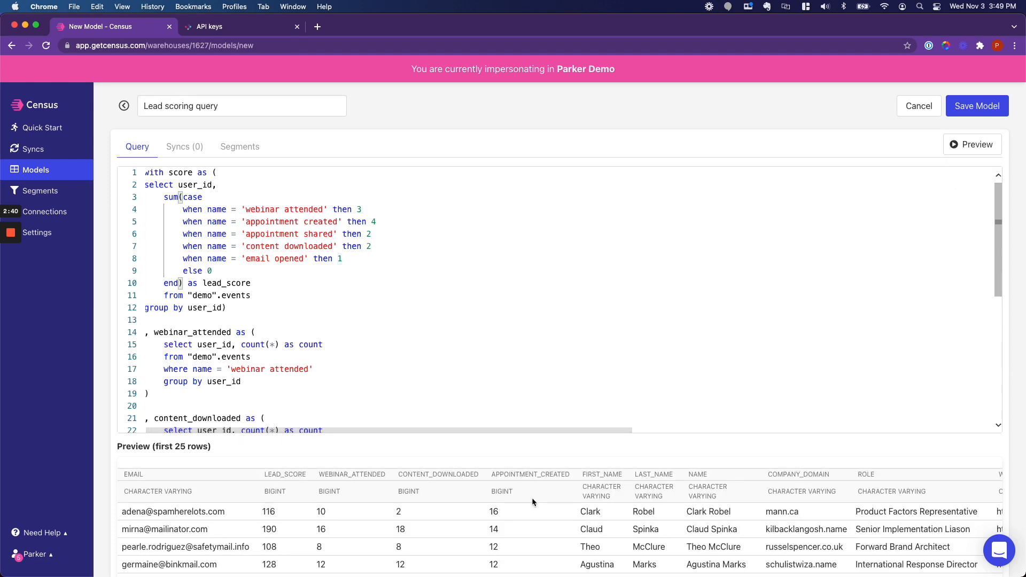
{"action": "scroll", "coordinate": [531, 498], "scroll_direction": "right", "scroll_amount": 5}
{"action": "scroll", "coordinate": [531, 498], "scroll_direction": "left", "scroll_amount": 5}
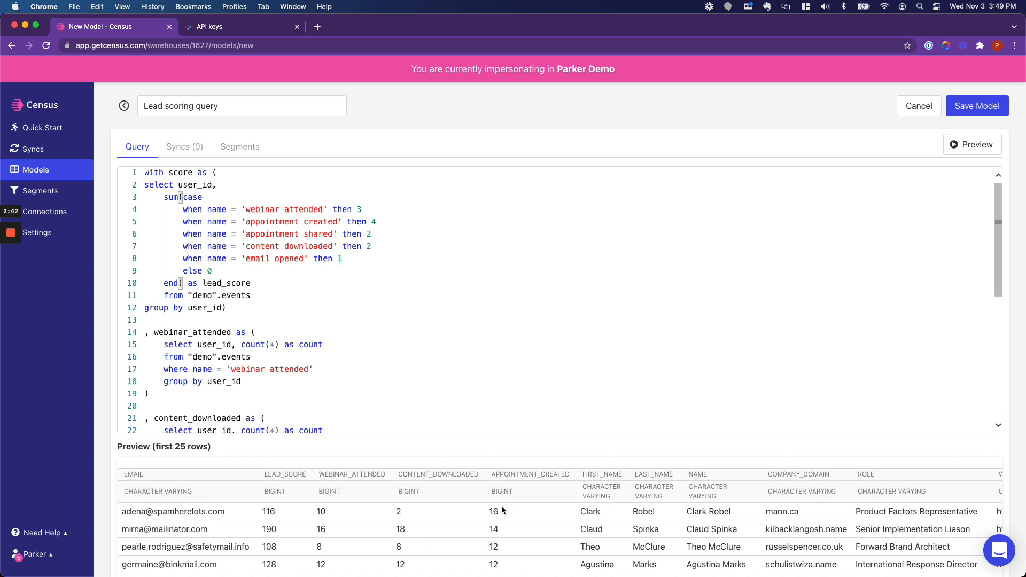
{"action": "scroll", "coordinate": [502, 506], "scroll_direction": "down", "scroll_amount": 2}
{"action": "scroll", "coordinate": [444, 457], "scroll_direction": "up", "scroll_amount": 1}
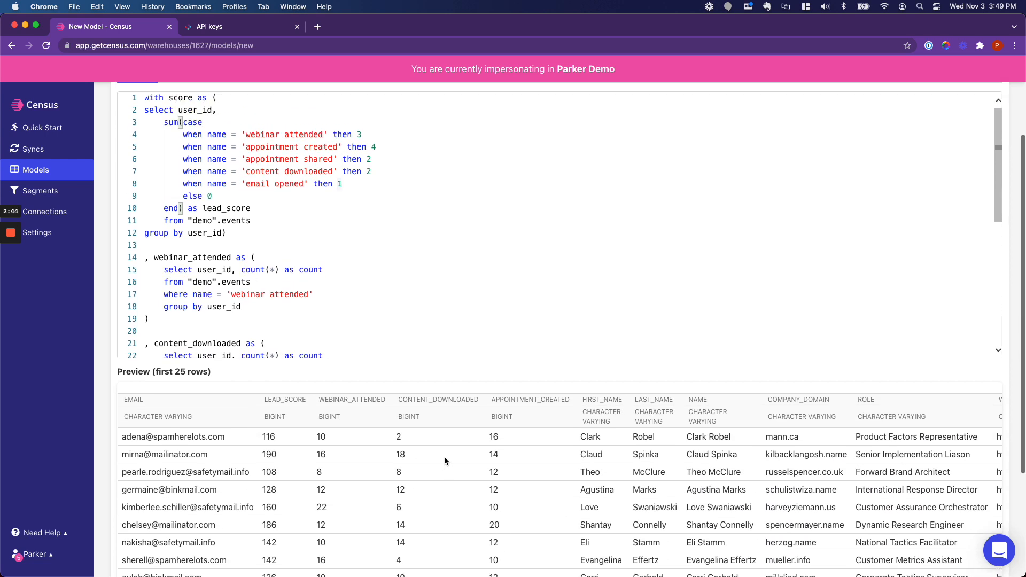
{"action": "scroll", "coordinate": [444, 457], "scroll_direction": "right", "scroll_amount": 10}
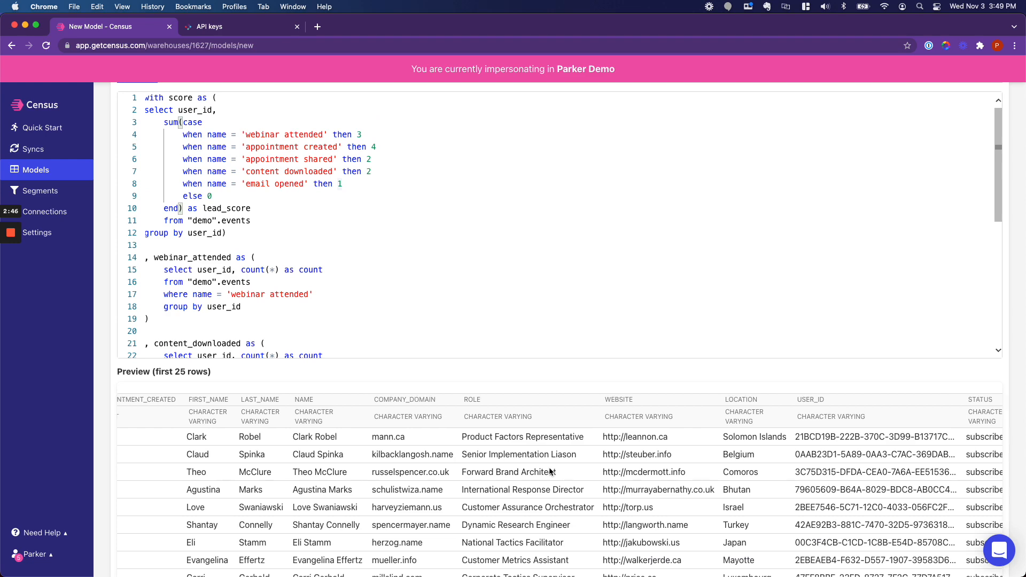
{"action": "scroll", "coordinate": [550, 472], "scroll_direction": "left", "scroll_amount": 8}
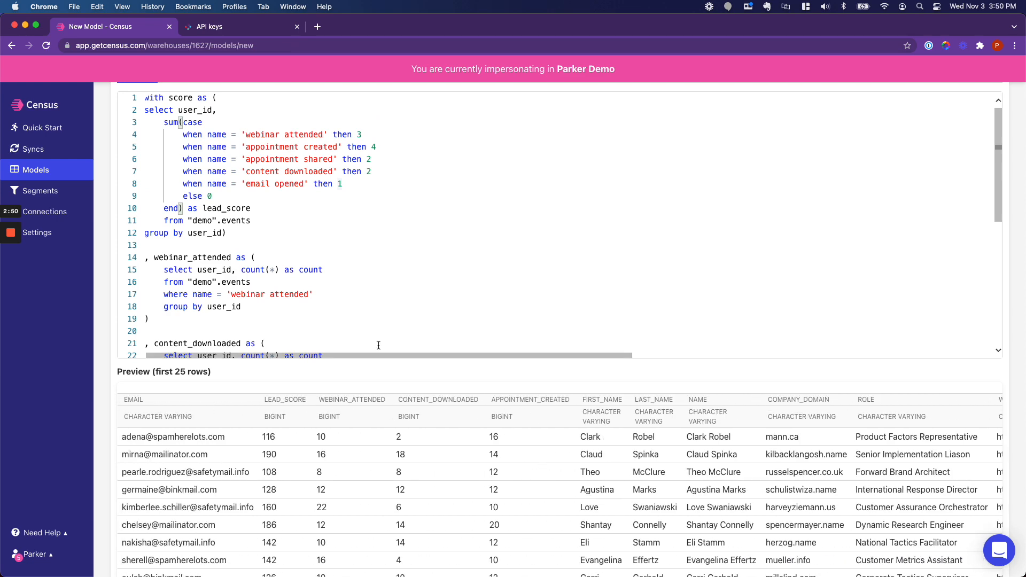
Save the lead scoring query as a model
{"action": "left_click", "coordinate": [282, 229]}
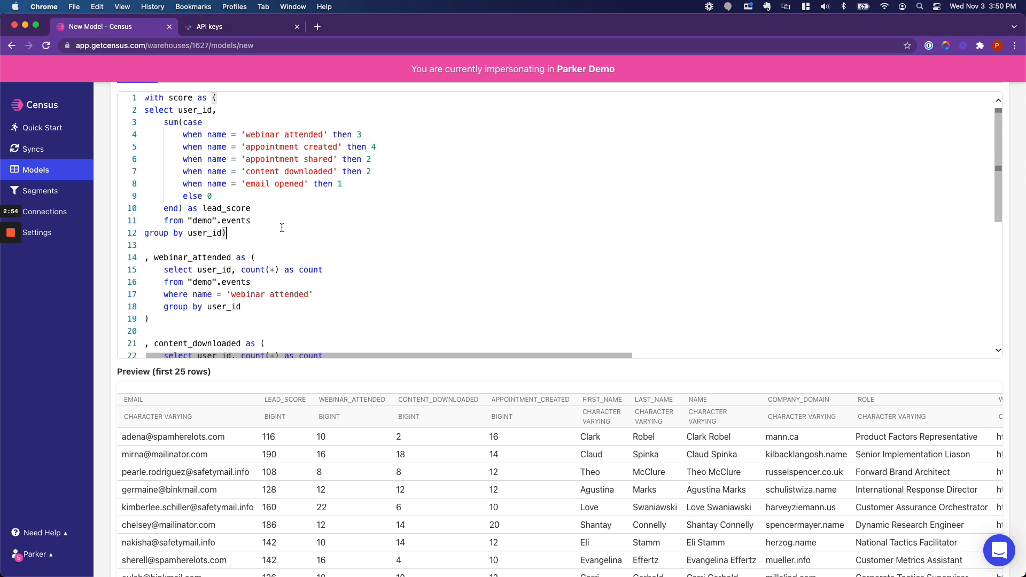
{"action": "left_click", "coordinate": [42, 152]}
{"action": "left_click", "coordinate": [551, 339]}
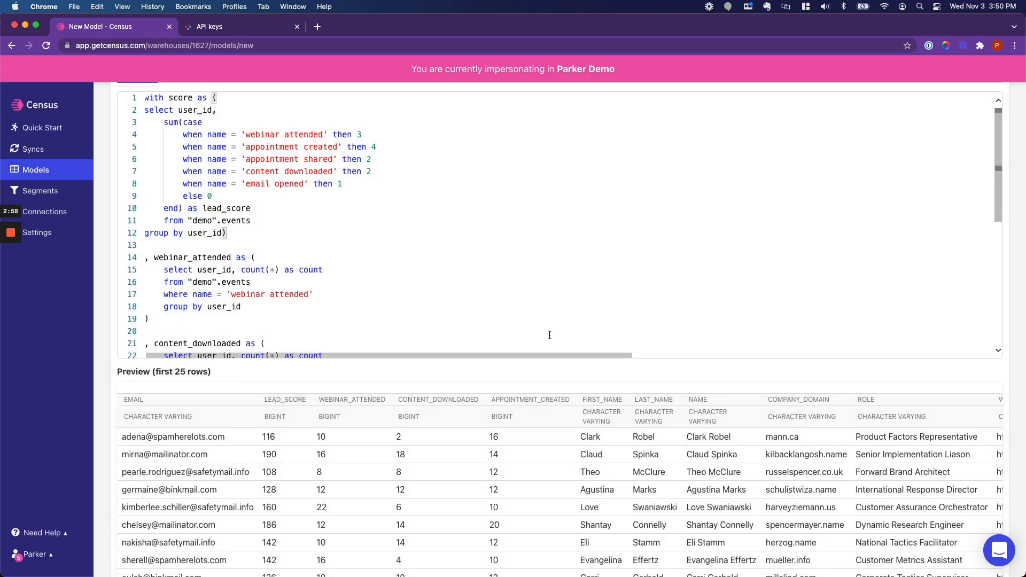
{"action": "scroll", "coordinate": [576, 282], "scroll_direction": "right", "scroll_amount": 1}
{"action": "scroll", "coordinate": [575, 282], "scroll_direction": "left", "scroll_amount": 1}
{"action": "scroll", "coordinate": [575, 375], "scroll_direction": "up", "scroll_amount": 2}
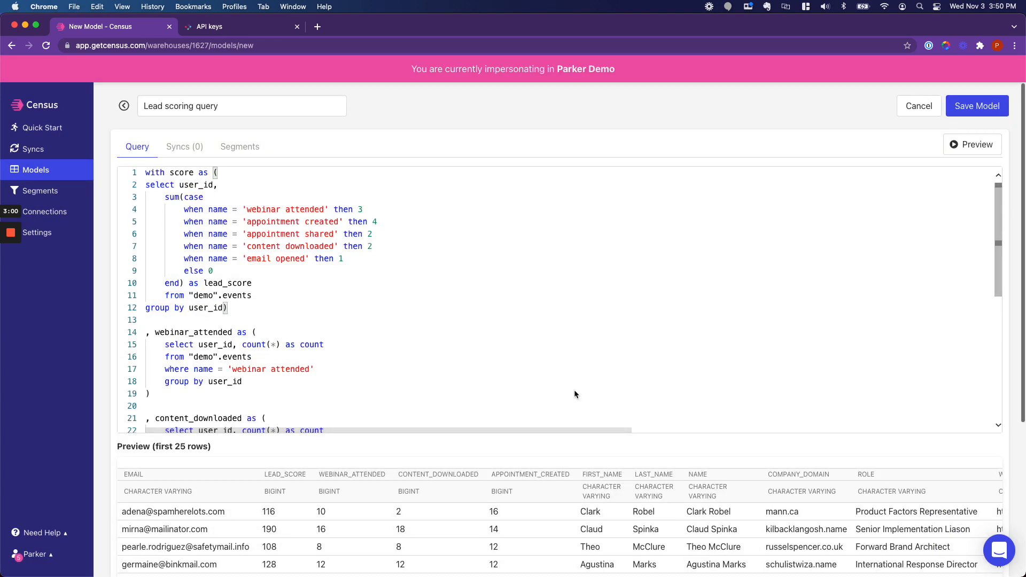
{"action": "left_click", "coordinate": [977, 106]}
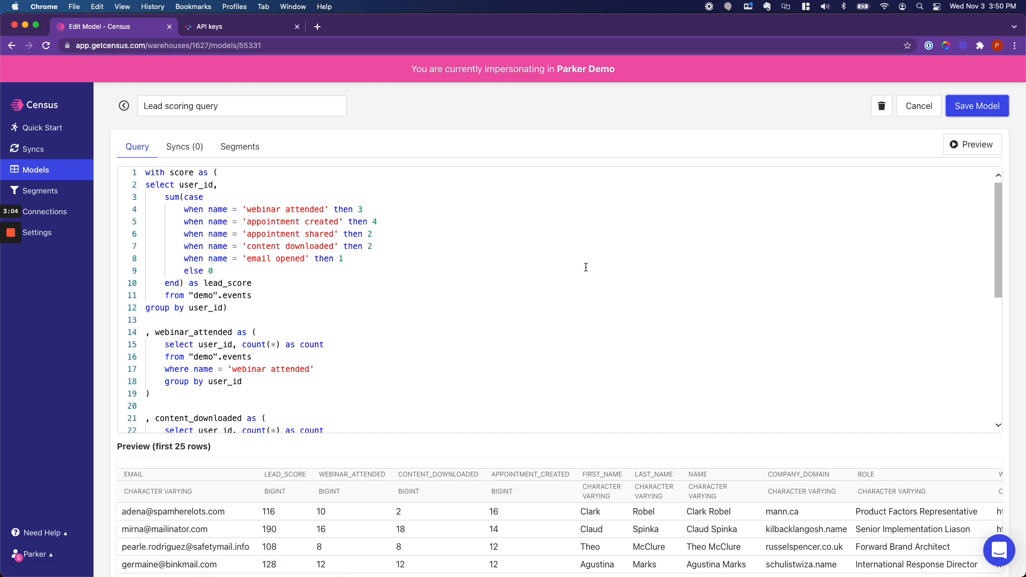
Start a new sync with the Redshift - census-demo connection and Lead scoring query as its source
{"action": "left_click", "coordinate": [34, 151]}
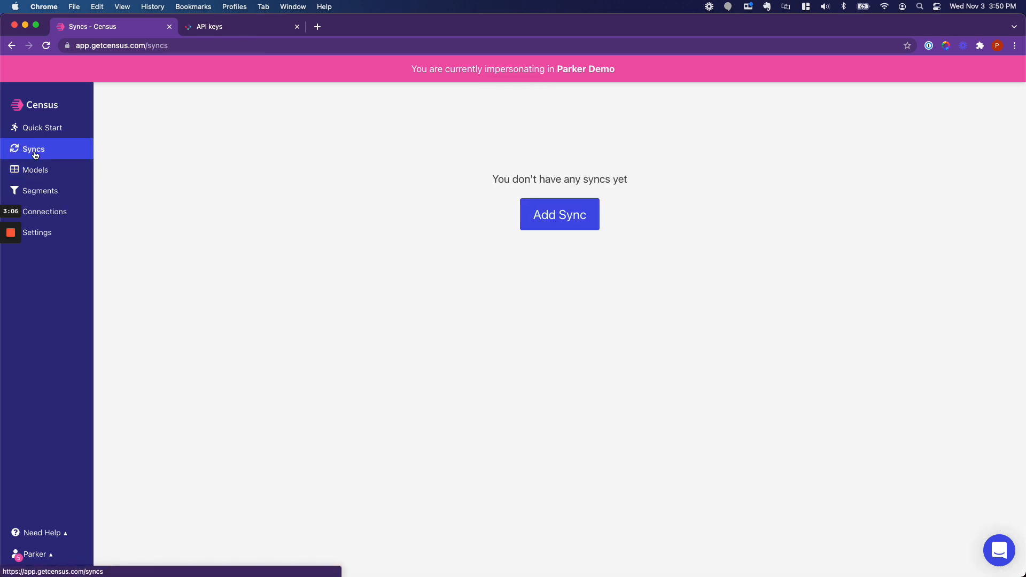
{"action": "left_click", "coordinate": [563, 232]}
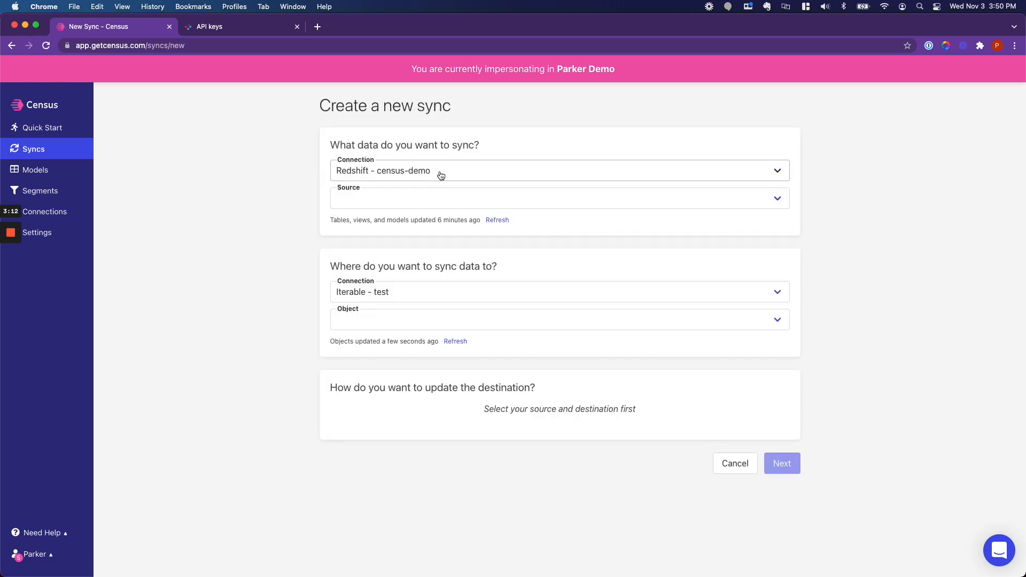
{"action": "left_click", "coordinate": [441, 176]}
{"action": "left_click", "coordinate": [441, 172]}
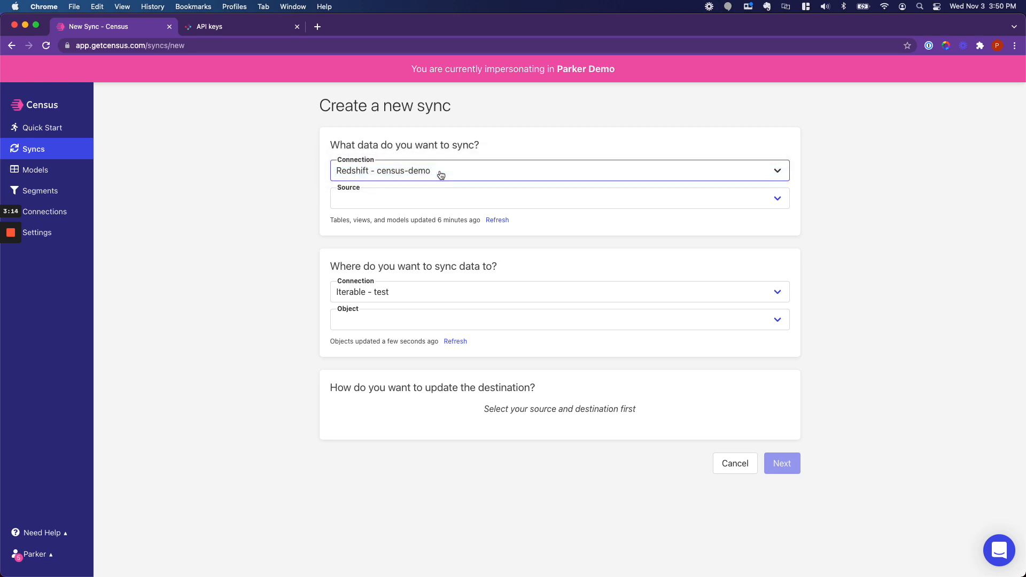
{"action": "left_click", "coordinate": [460, 202]}
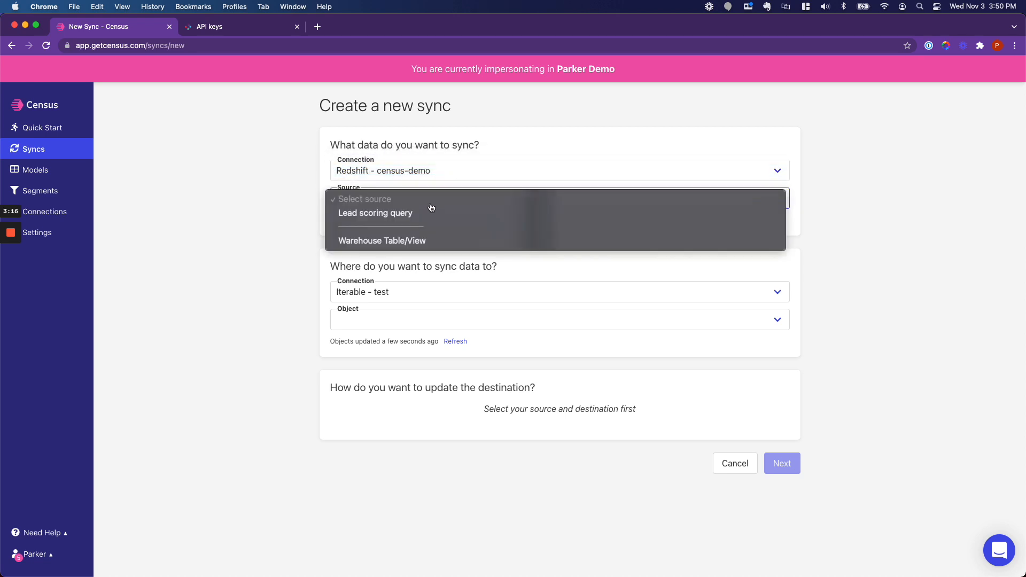
{"action": "left_click", "coordinate": [399, 213]}
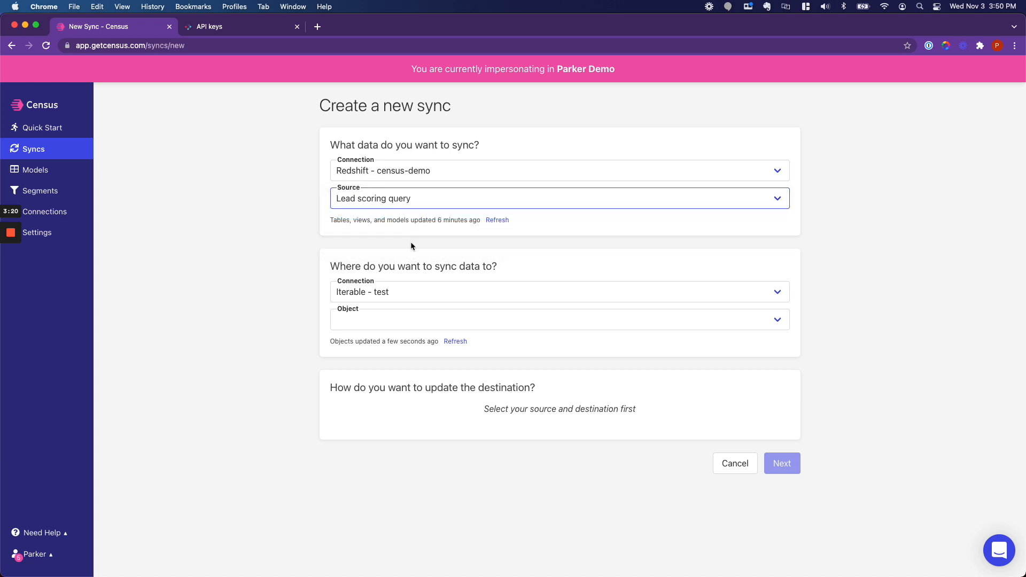
Set the sync's destination to the User object of the Iterable - test connection
{"action": "left_click", "coordinate": [355, 263]}
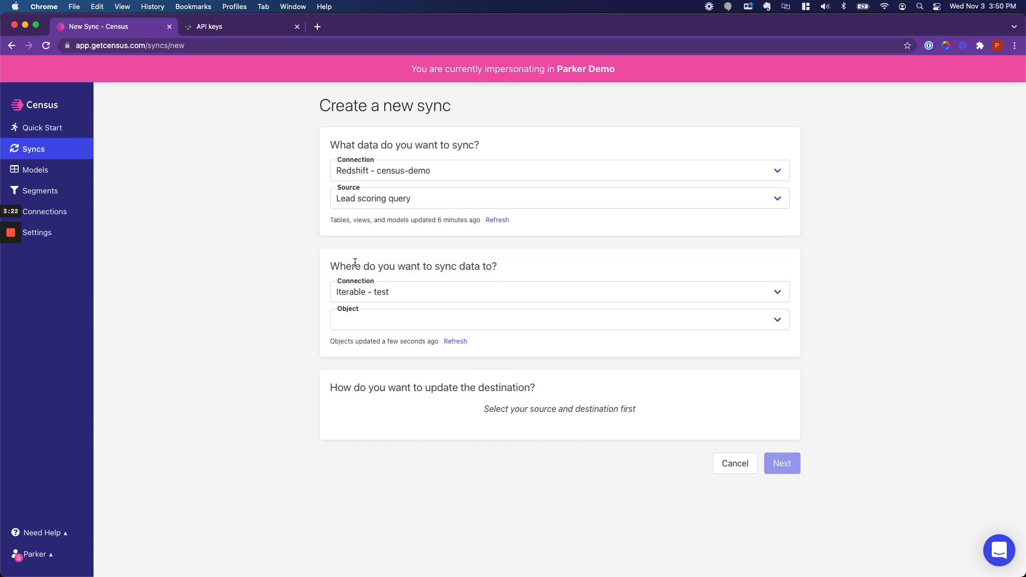
{"action": "left_click_drag", "start_coordinate": [355, 263], "coordinate": [482, 266]}
{"action": "left_click", "coordinate": [517, 269]}
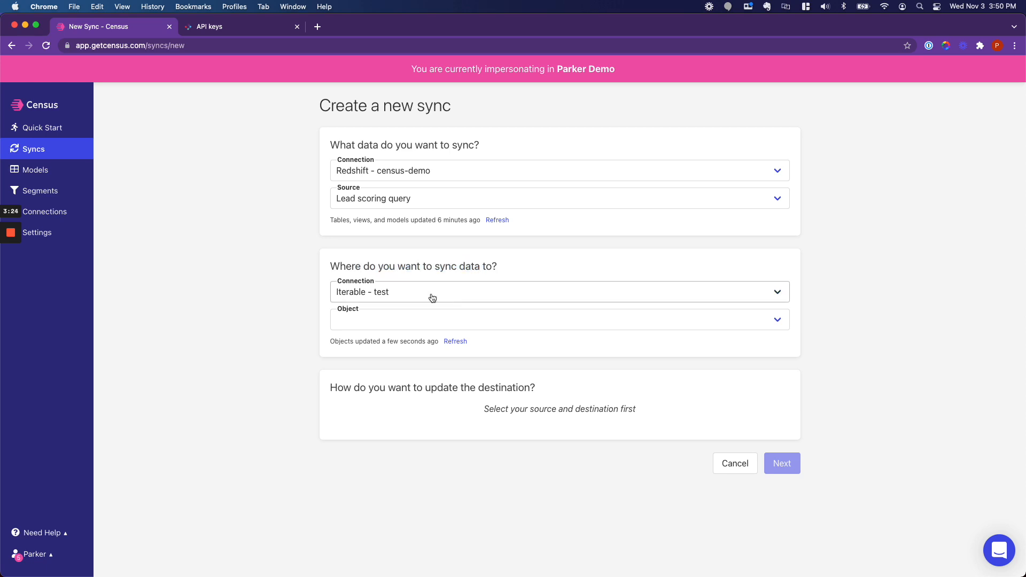
{"action": "left_click", "coordinate": [431, 297]}
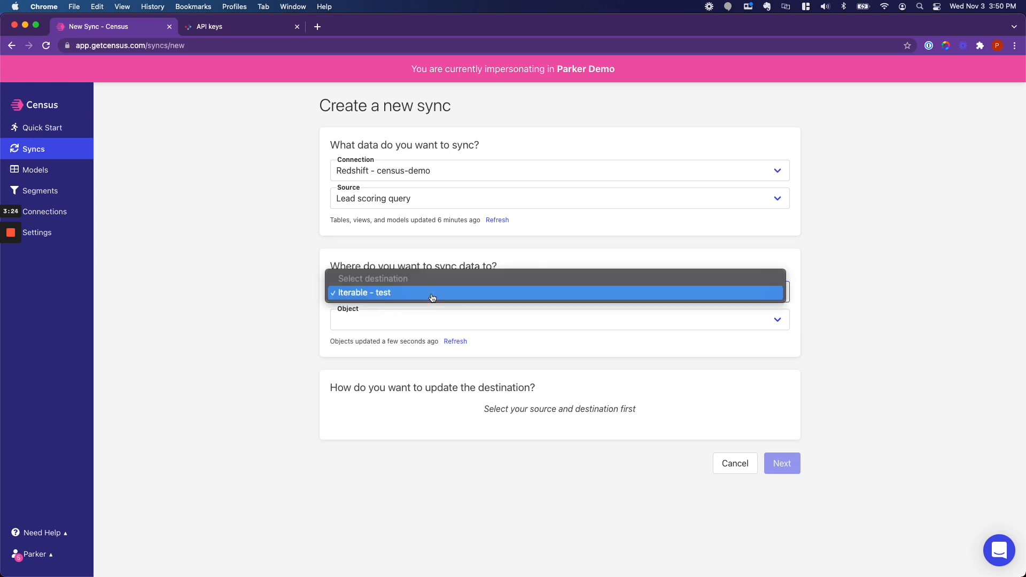
{"action": "left_click", "coordinate": [406, 325]}
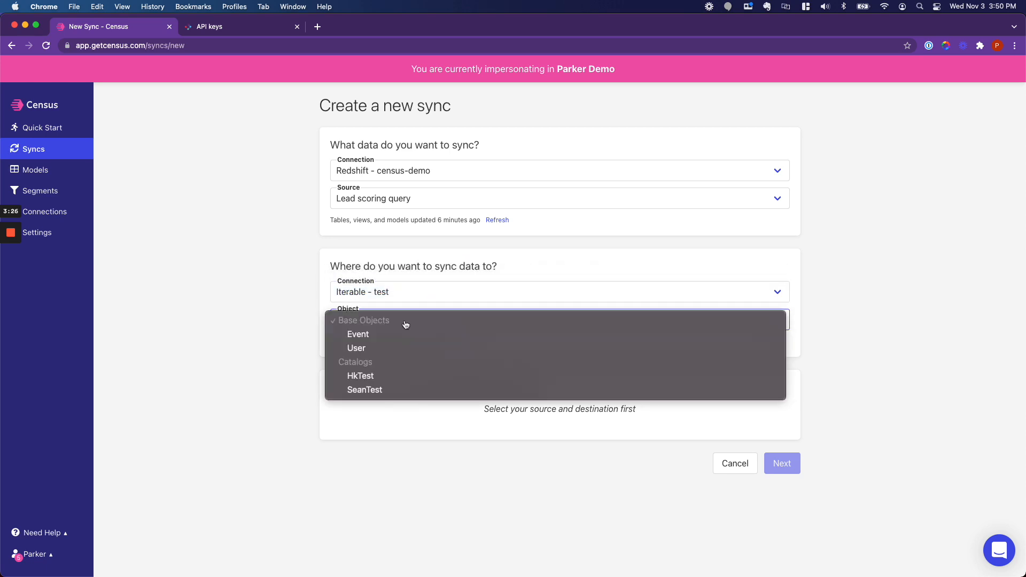
{"action": "left_click", "coordinate": [378, 348]}
Try the Update Only behavior for the destination and return the selection to Update or Create
{"action": "scroll", "coordinate": [442, 352], "scroll_direction": "down", "scroll_amount": 3}
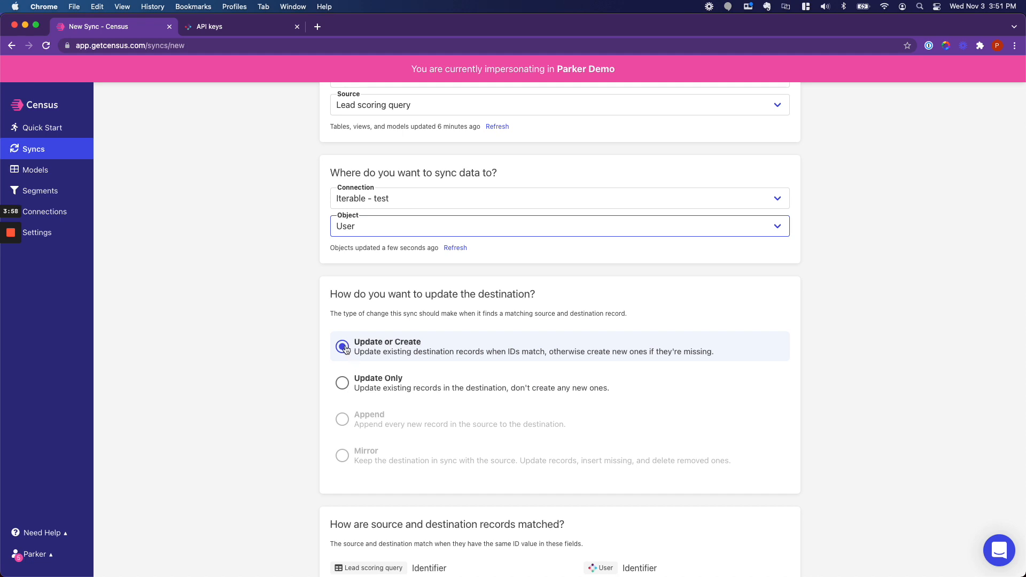
{"action": "left_click", "coordinate": [343, 384]}
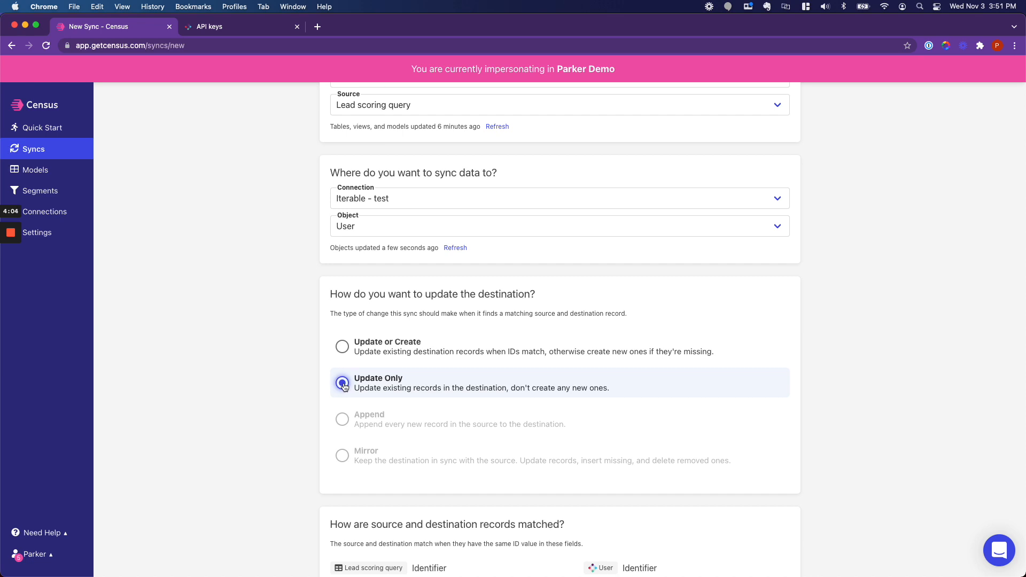
{"action": "scroll", "coordinate": [342, 350], "scroll_direction": "down", "scroll_amount": 1}
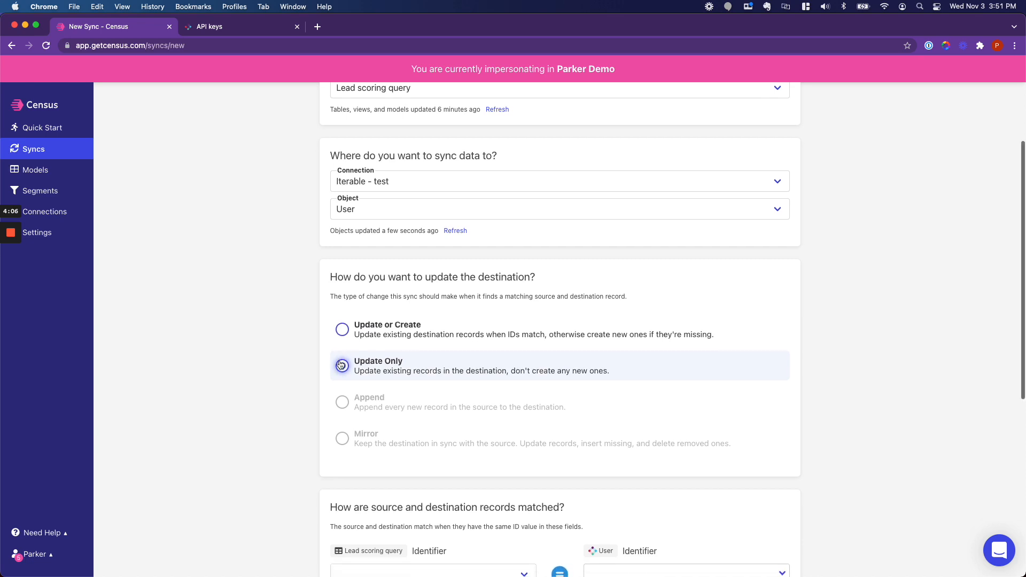
{"action": "left_click", "coordinate": [341, 331]}
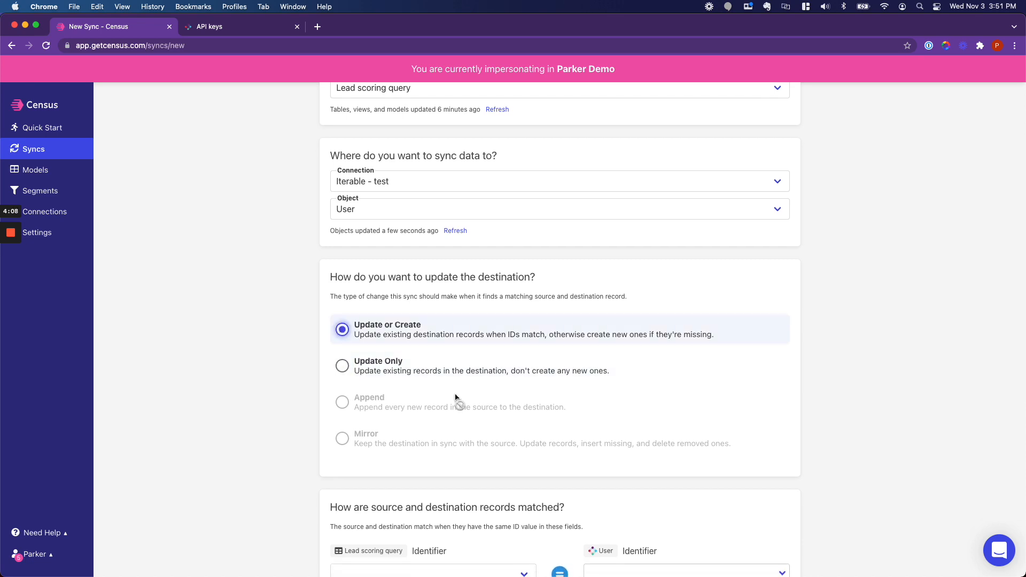
Match source and destination records by pairing the query's user_id column with Iterable's userId identifier
{"action": "scroll", "coordinate": [456, 396], "scroll_direction": "down", "scroll_amount": 5}
{"action": "scroll", "coordinate": [455, 398], "scroll_direction": "down", "scroll_amount": 2}
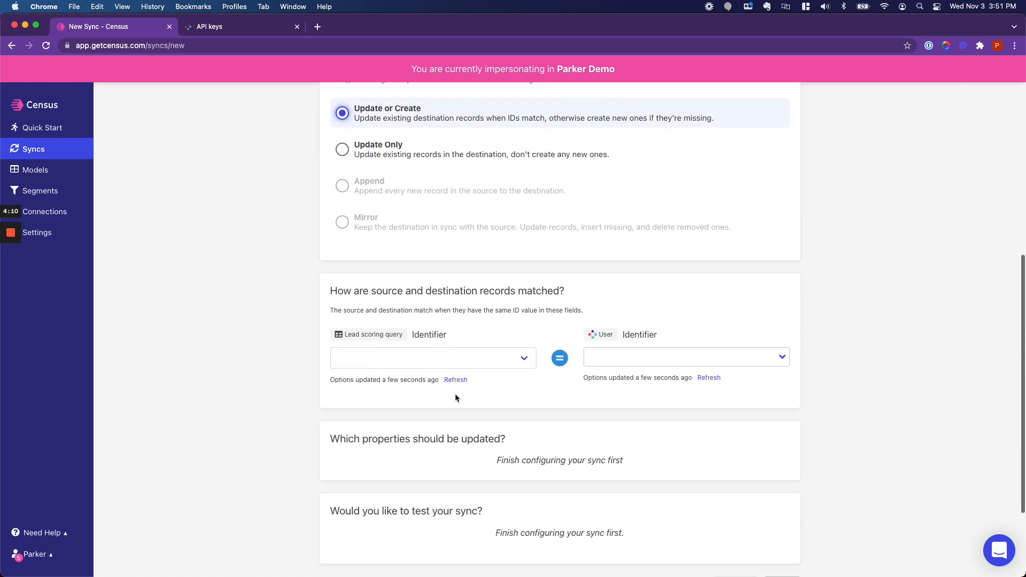
{"action": "left_click_drag", "start_coordinate": [333, 293], "coordinate": [554, 310]}
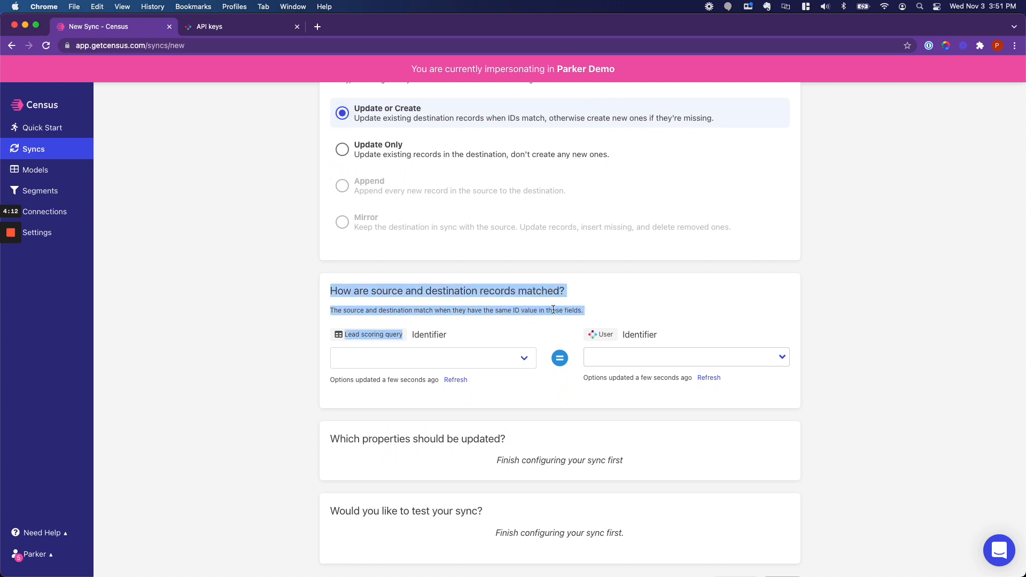
{"action": "left_click", "coordinate": [591, 301]}
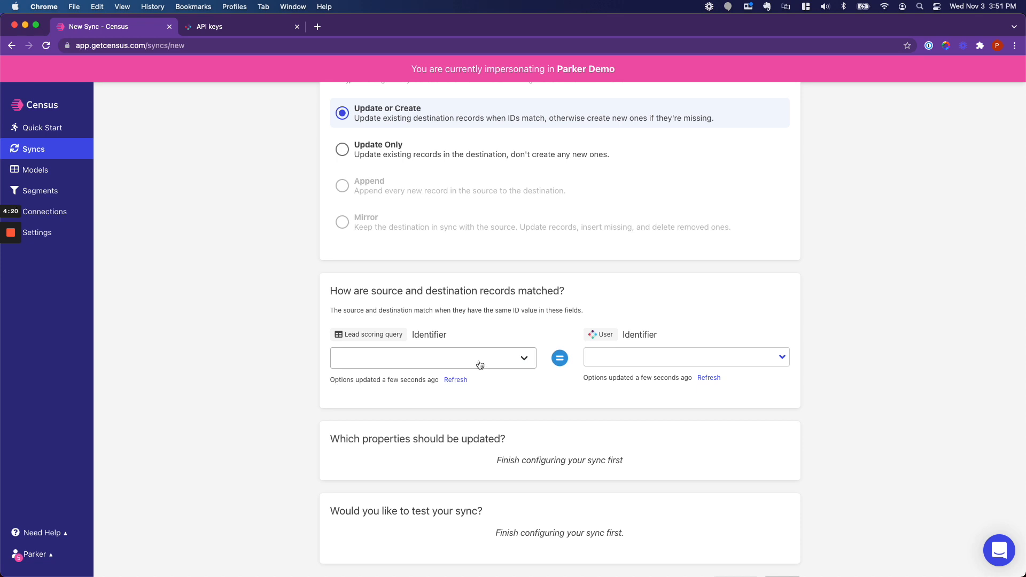
{"action": "left_click", "coordinate": [671, 355]}
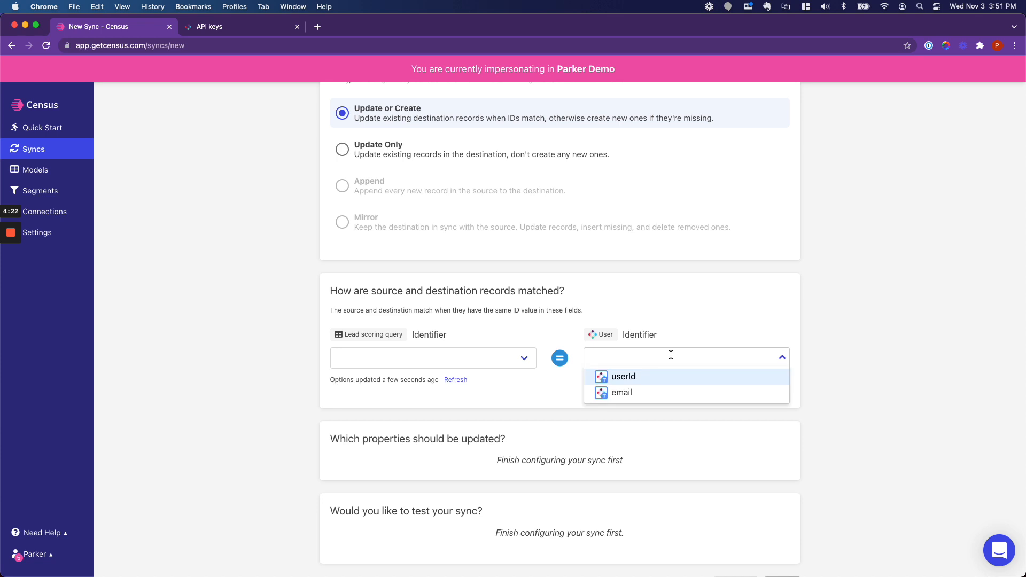
{"action": "left_click", "coordinate": [648, 383]}
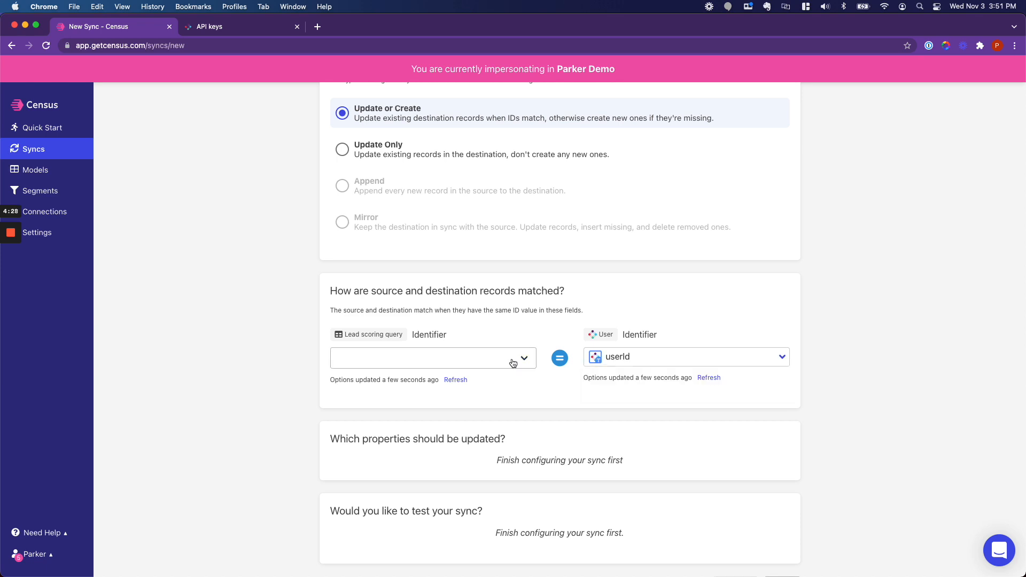
{"action": "left_click", "coordinate": [475, 358]}
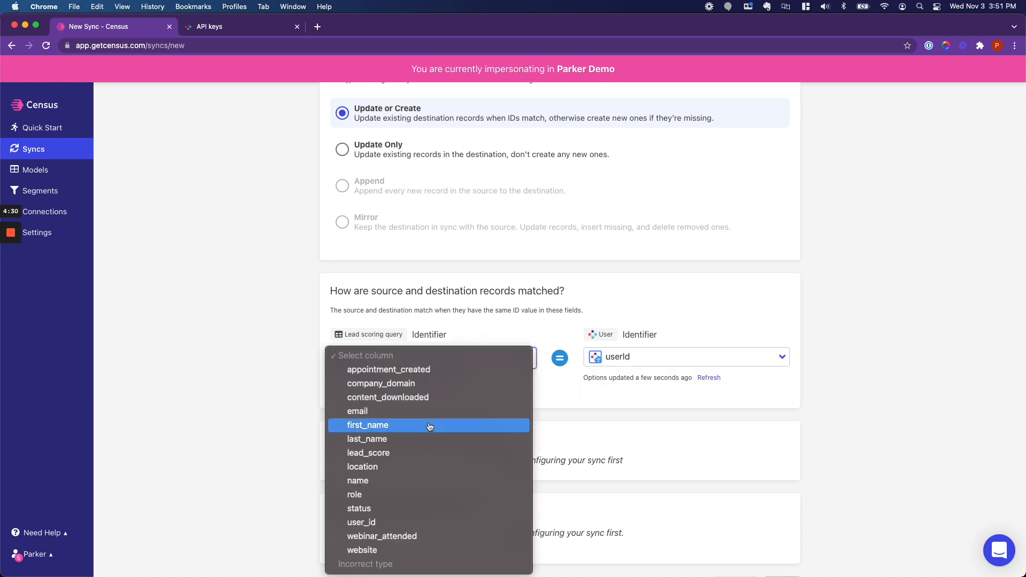
{"action": "left_click", "coordinate": [379, 523]}
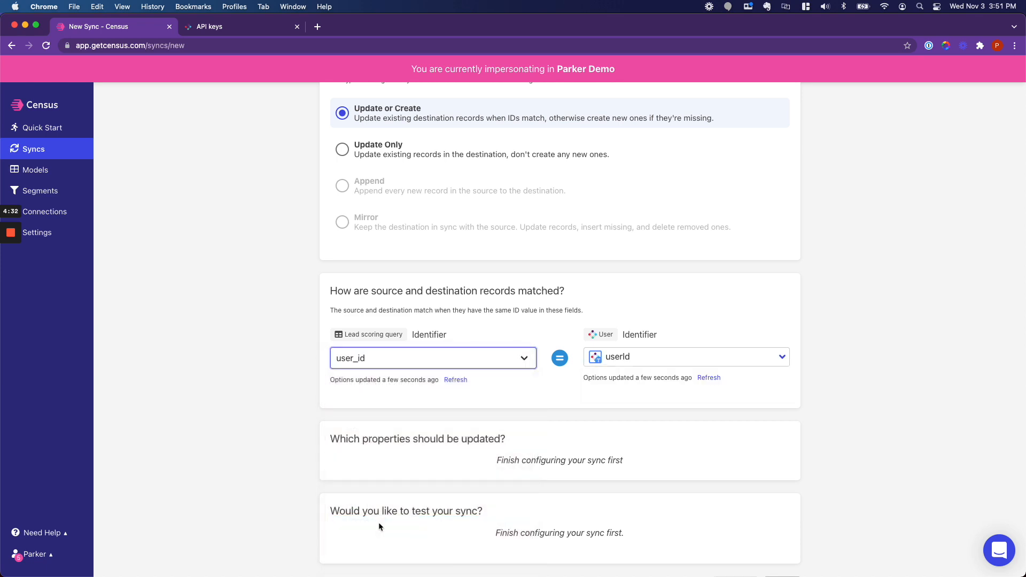
Set the properties to update to Sync All Properties, without adding an individual field mapping
{"action": "scroll", "coordinate": [505, 423], "scroll_direction": "down", "scroll_amount": 3}
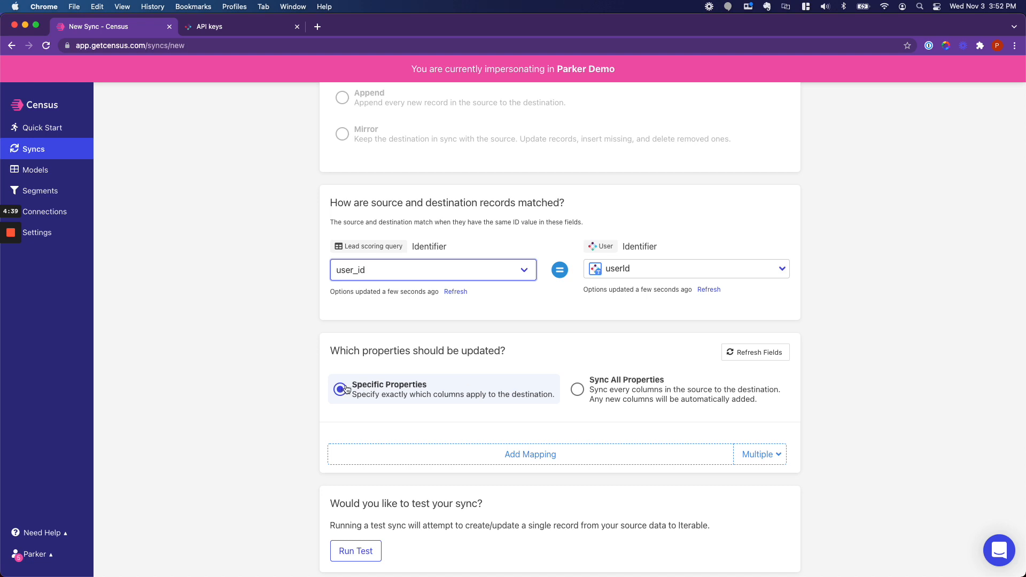
{"action": "left_click", "coordinate": [532, 458]}
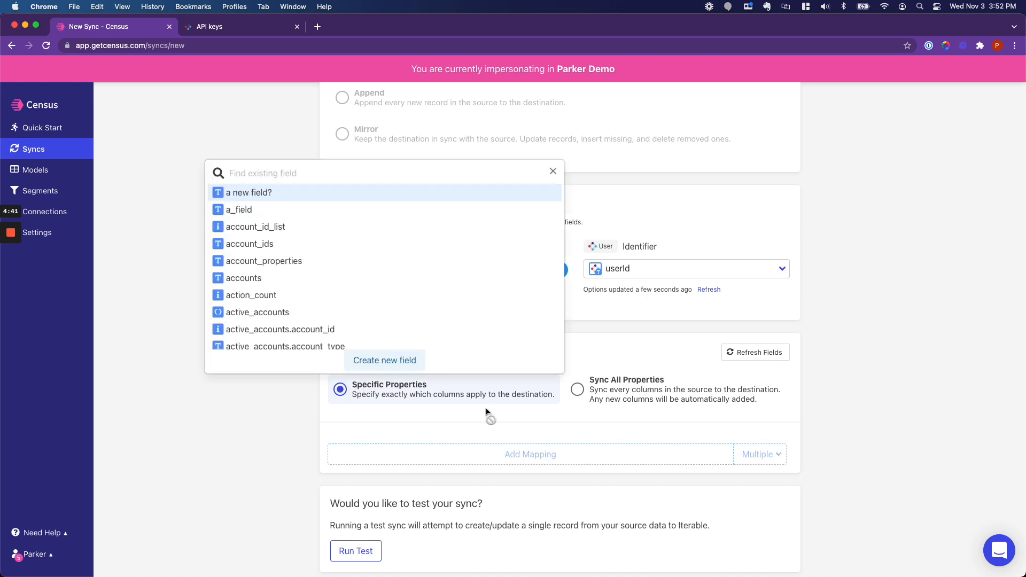
{"action": "left_click", "coordinate": [285, 430]}
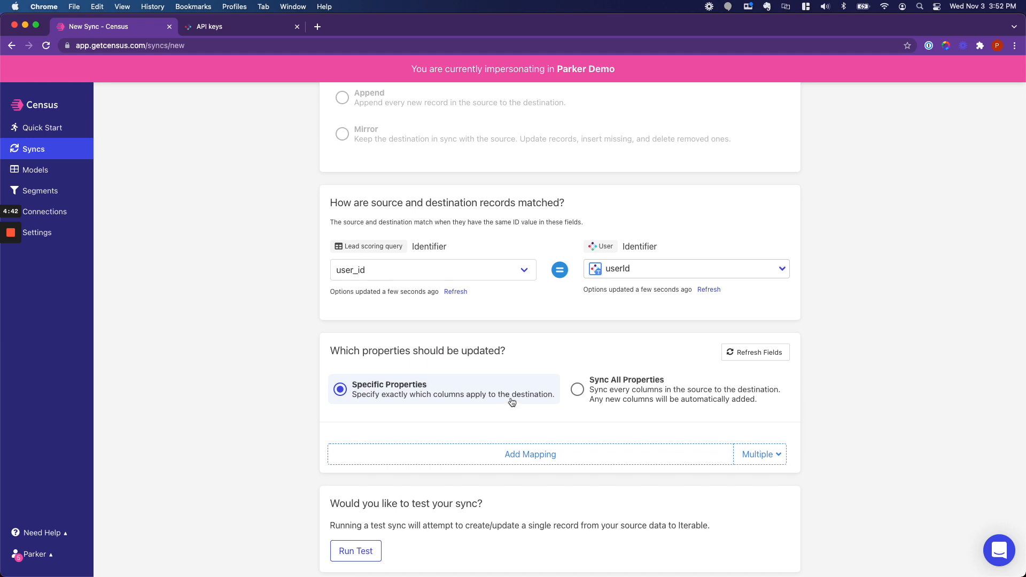
{"action": "left_click", "coordinate": [582, 391]}
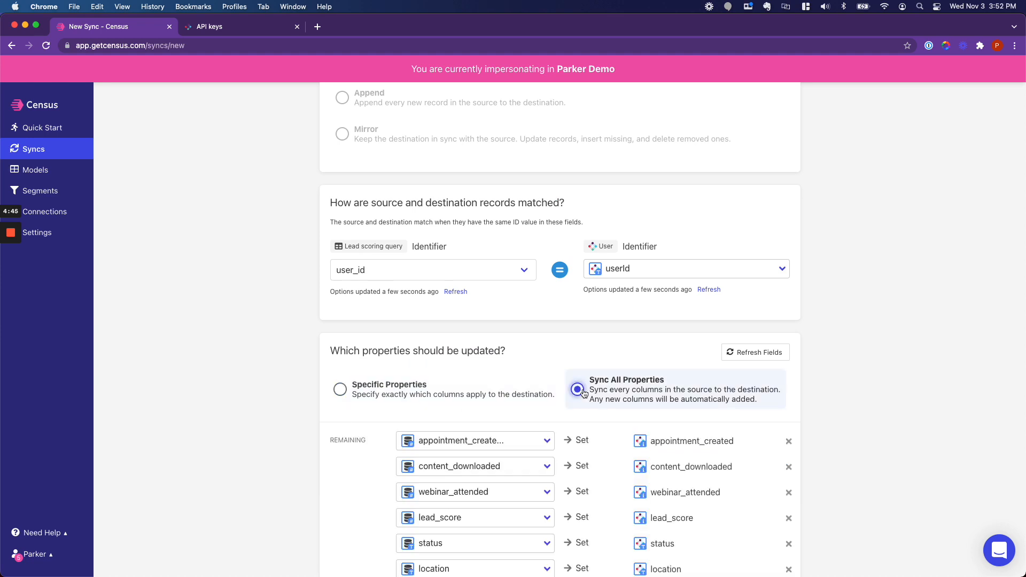
Examine the mappings from source columns to Iterable user fields, including lead_score, webinar_attended and the name and email fields
{"action": "scroll", "coordinate": [588, 427], "scroll_direction": "down", "scroll_amount": 2}
{"action": "scroll", "coordinate": [479, 446], "scroll_direction": "down", "scroll_amount": 2}
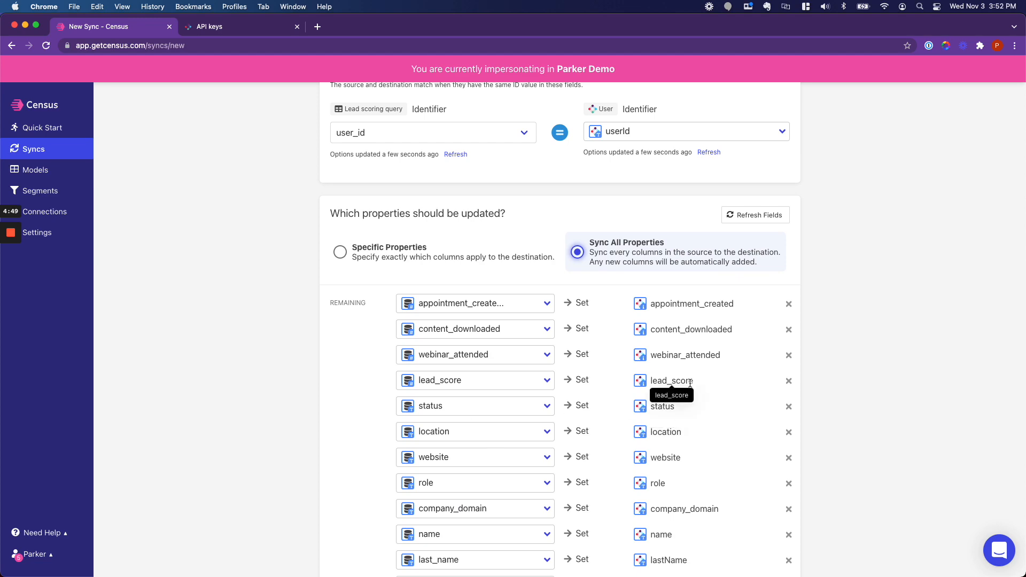
{"action": "scroll", "coordinate": [443, 389], "scroll_direction": "down", "scroll_amount": 4}
{"action": "scroll", "coordinate": [443, 389], "scroll_direction": "up", "scroll_amount": 8}
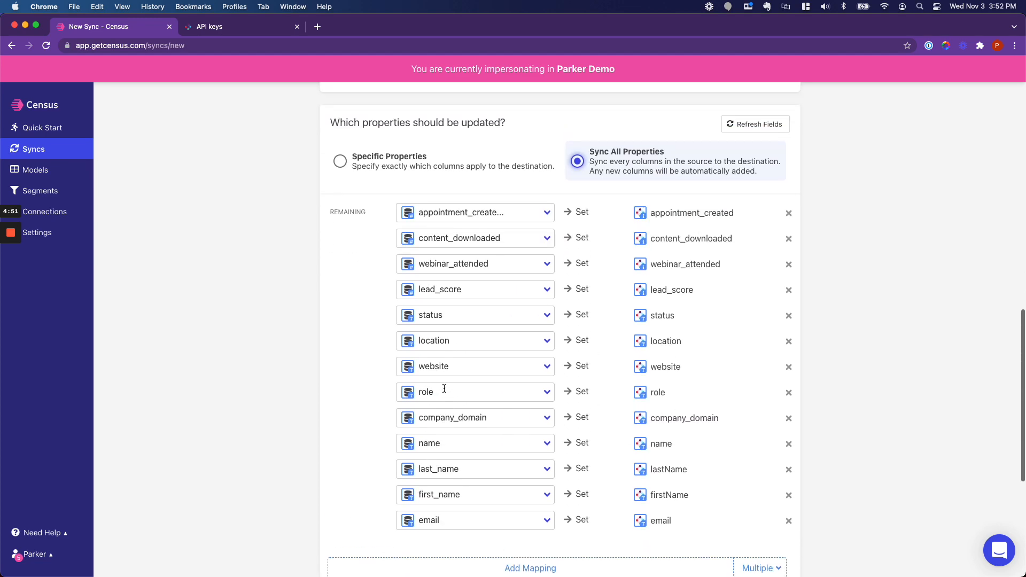
{"action": "scroll", "coordinate": [443, 387], "scroll_direction": "down", "scroll_amount": 12}
{"action": "scroll", "coordinate": [445, 393], "scroll_direction": "up", "scroll_amount": 3}
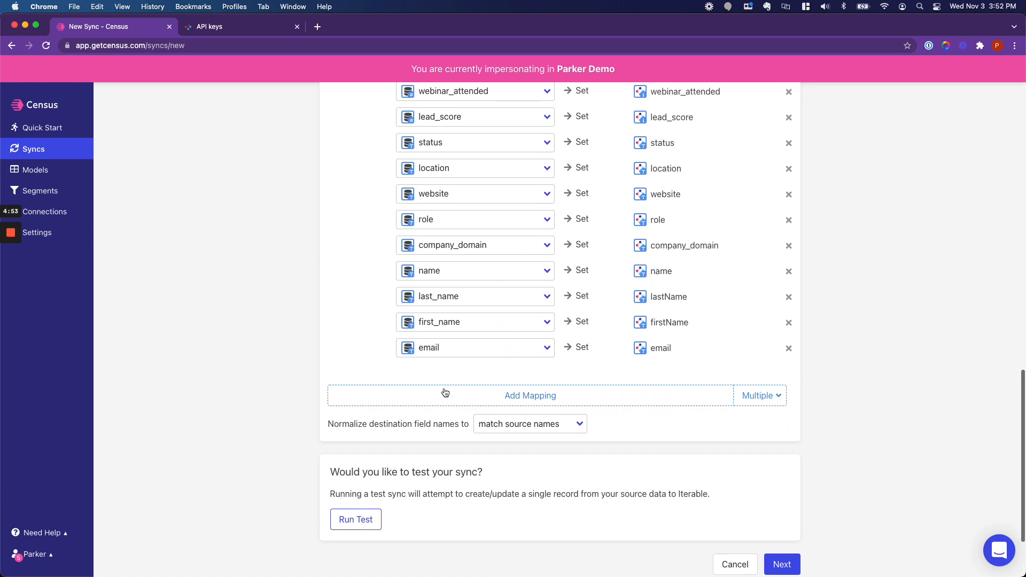
{"action": "scroll", "coordinate": [444, 389], "scroll_direction": "up", "scroll_amount": 3}
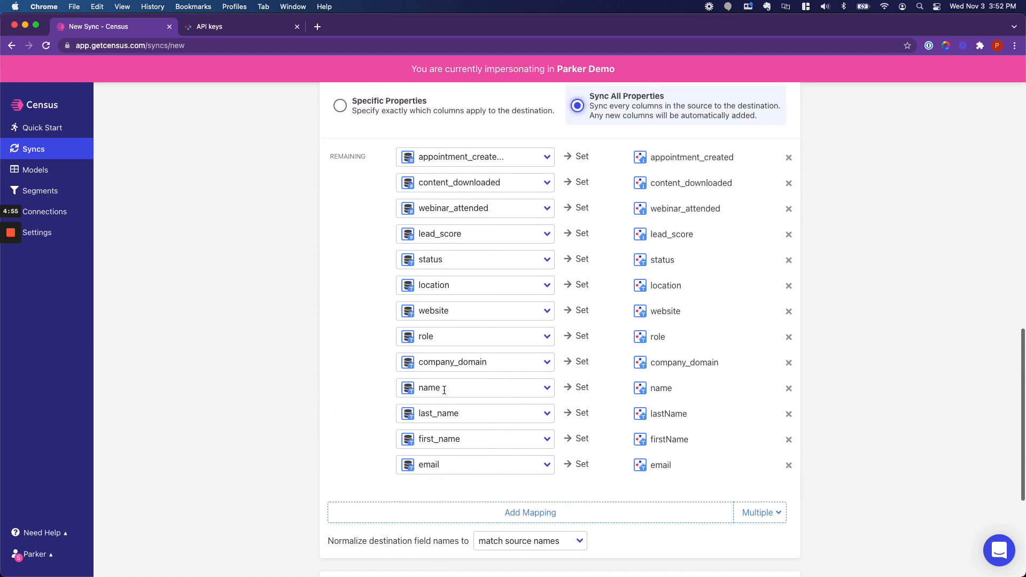
Run a test sync of a single record into Iterable and confirm sending it
{"action": "scroll", "coordinate": [444, 389], "scroll_direction": "down", "scroll_amount": 5}
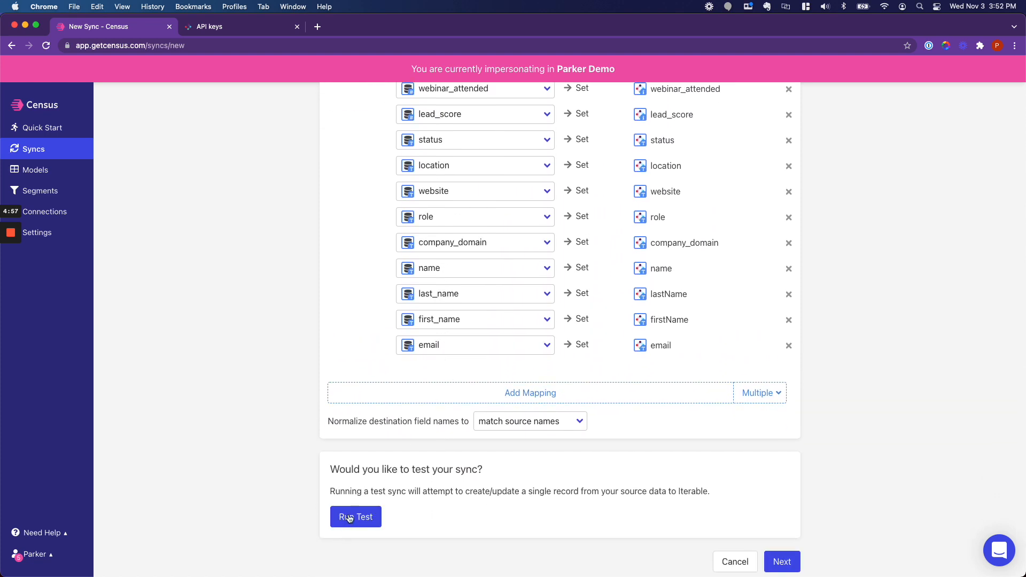
{"action": "left_click", "coordinate": [350, 518]}
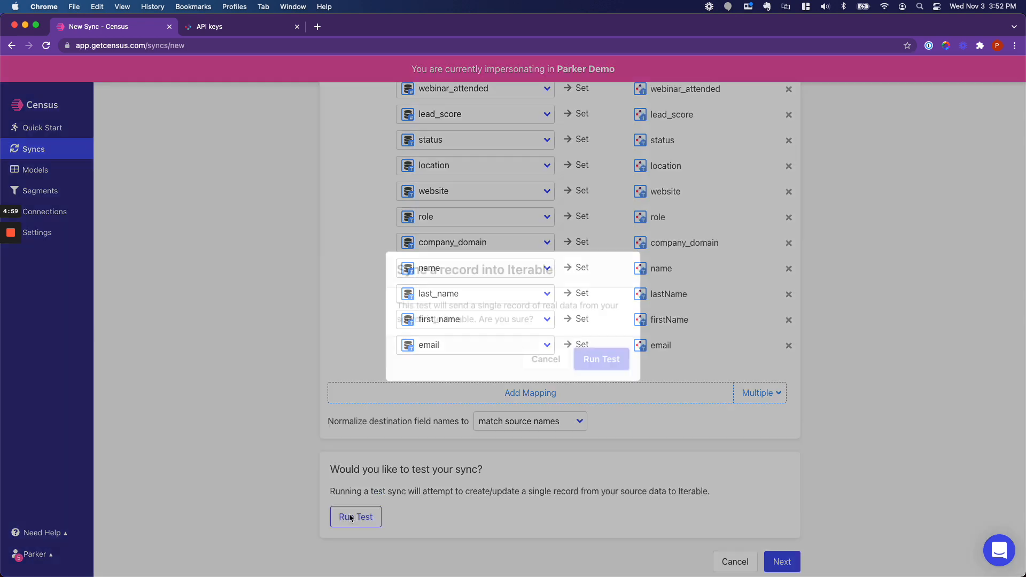
{"action": "left_click", "coordinate": [592, 362]}
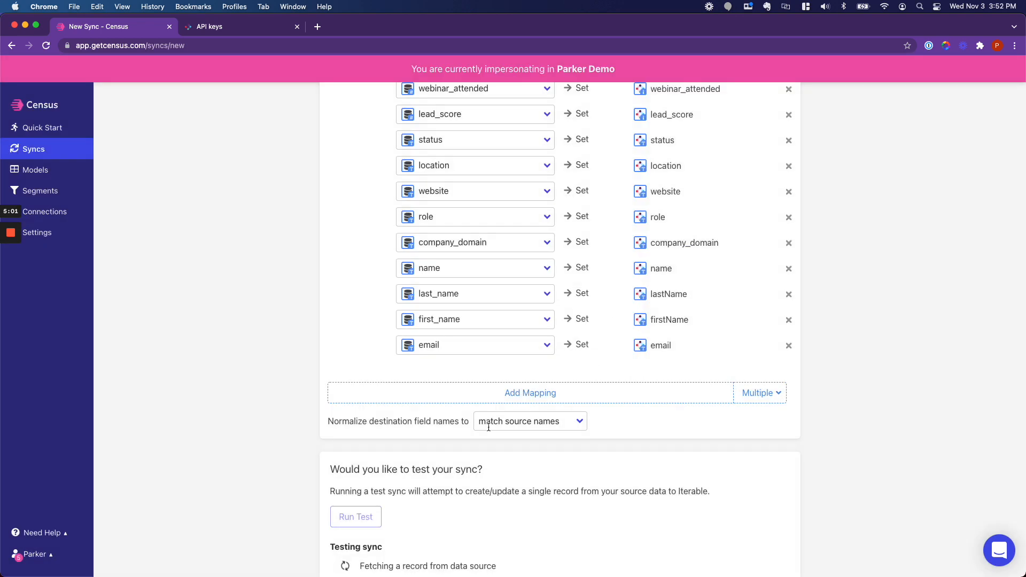
Review the test sync's results and copy the email address of the record sent to Iterable
{"action": "scroll", "coordinate": [461, 444], "scroll_direction": "down", "scroll_amount": 3}
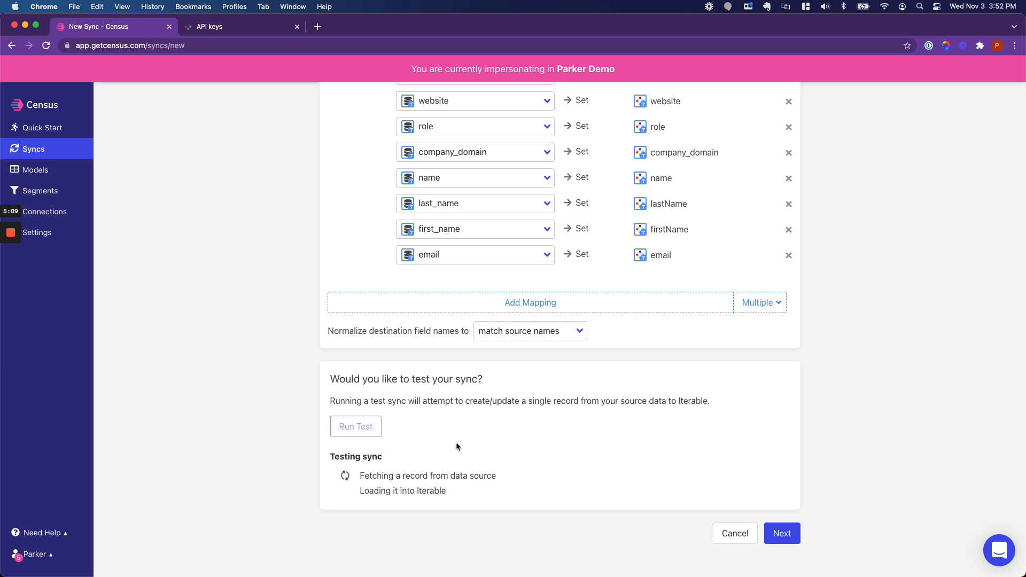
{"action": "scroll", "coordinate": [480, 428], "scroll_direction": "down", "scroll_amount": 1}
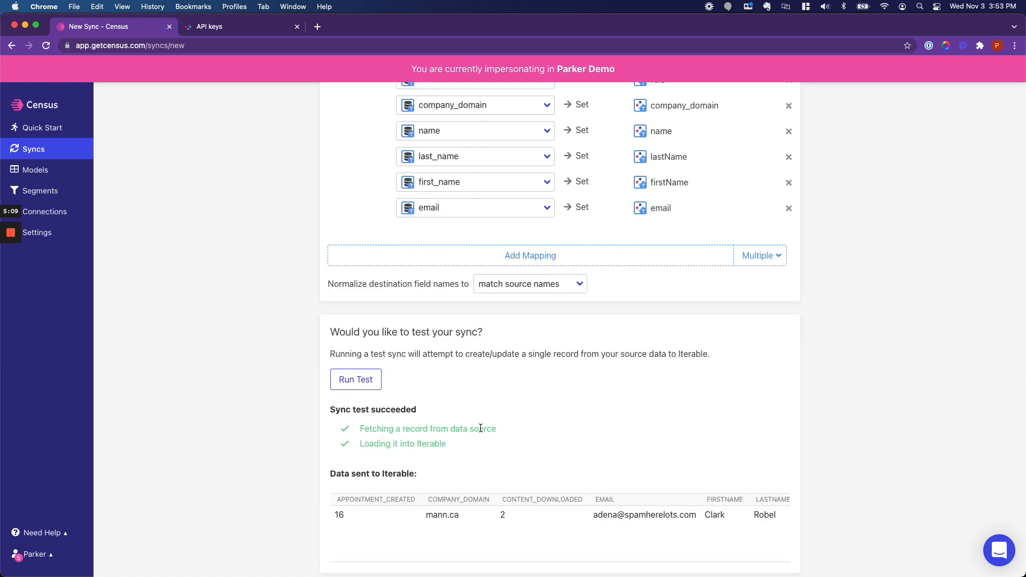
{"action": "triple_click", "coordinate": [643, 514]}
{"action": "key", "text": "super+c"}
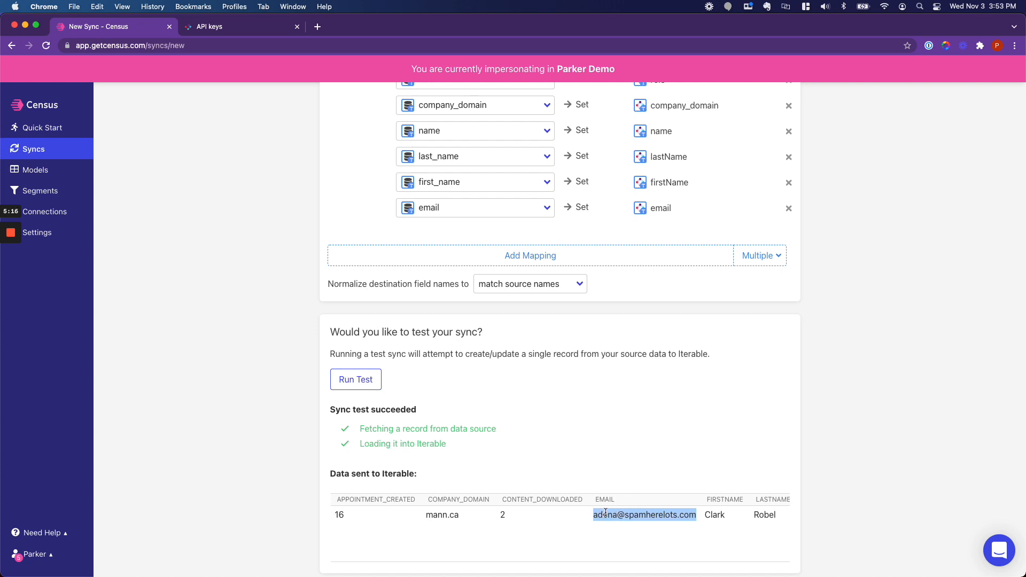
Switch to Iterable, look up the contact by the copied email address, and examine the profile's available user fields, including lead_score
{"action": "key", "text": "ctrl+Tab"}
{"action": "left_click", "coordinate": [676, 127]}
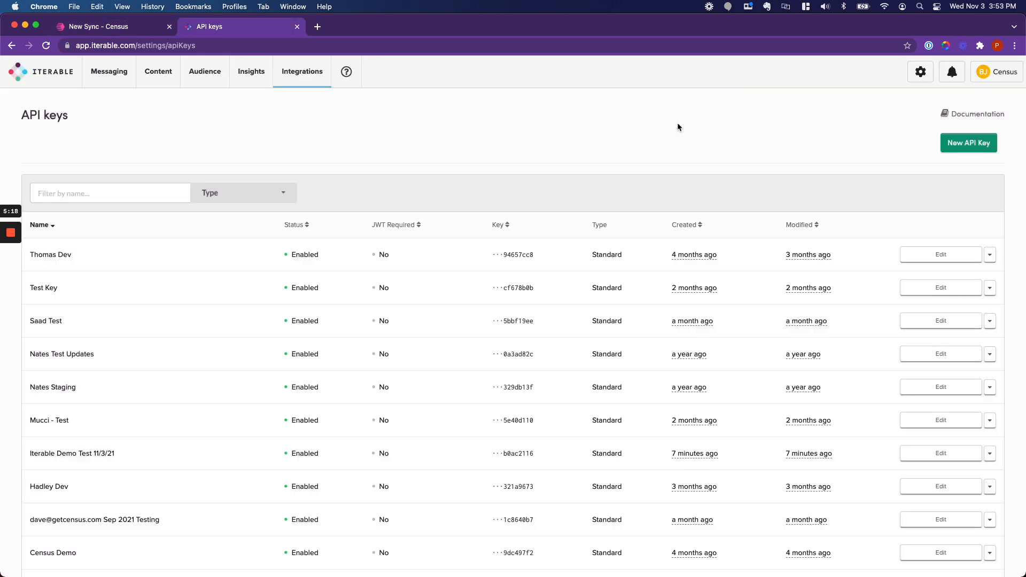
{"action": "mouse_move", "coordinate": [208, 80]}
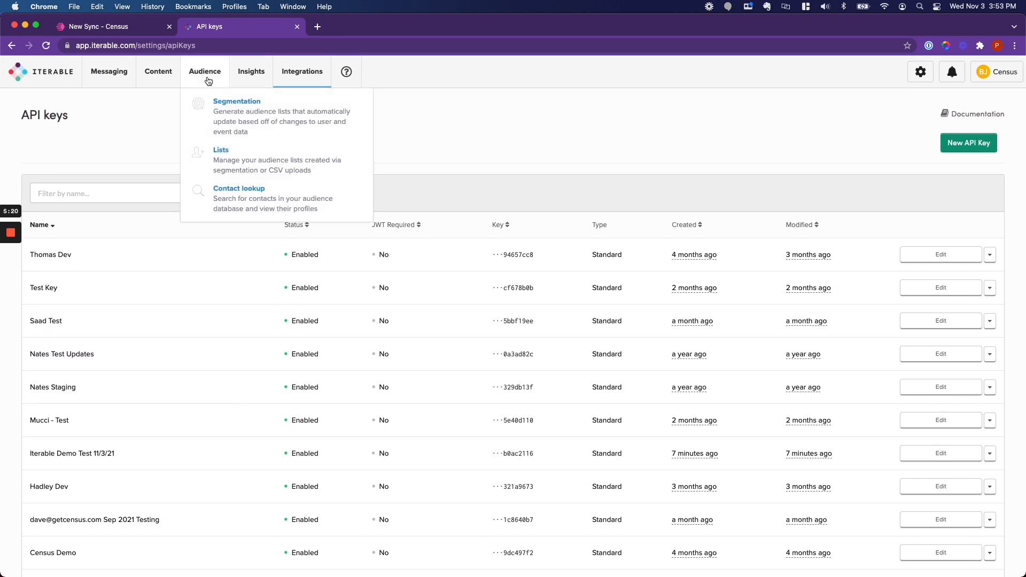
{"action": "left_click", "coordinate": [229, 190]}
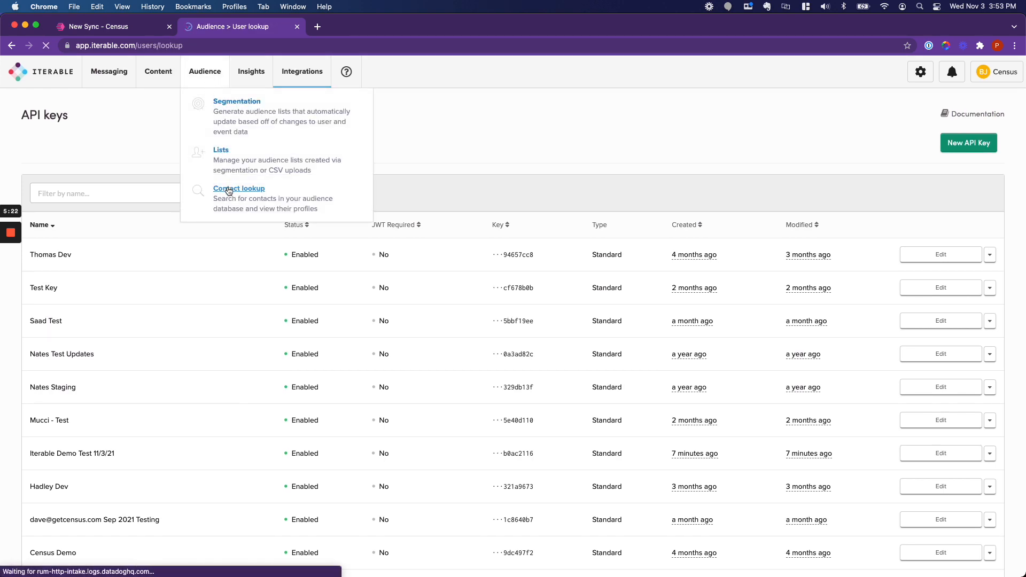
{"action": "left_click", "coordinate": [181, 185]}
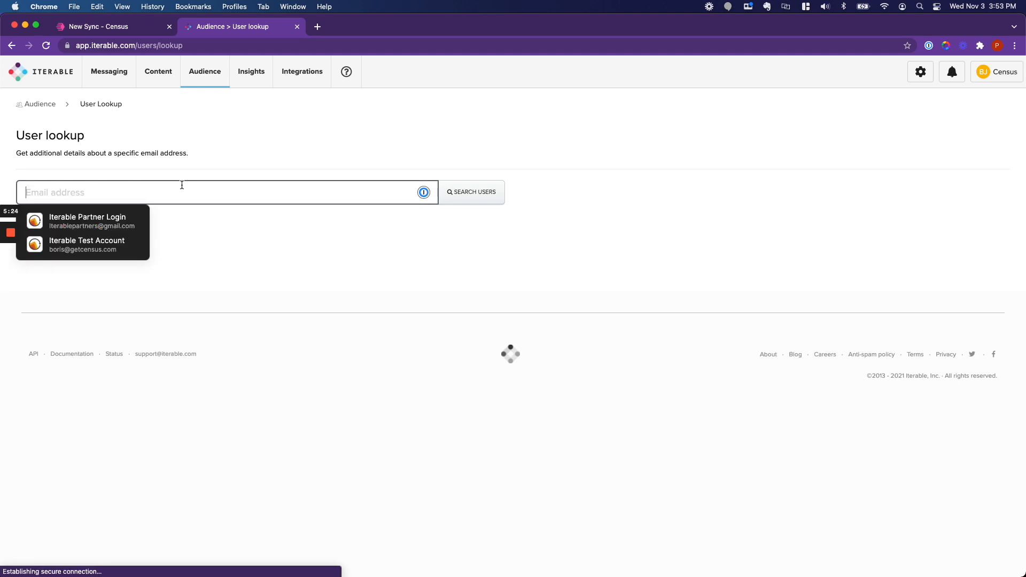
{"action": "key", "text": "super+v"}
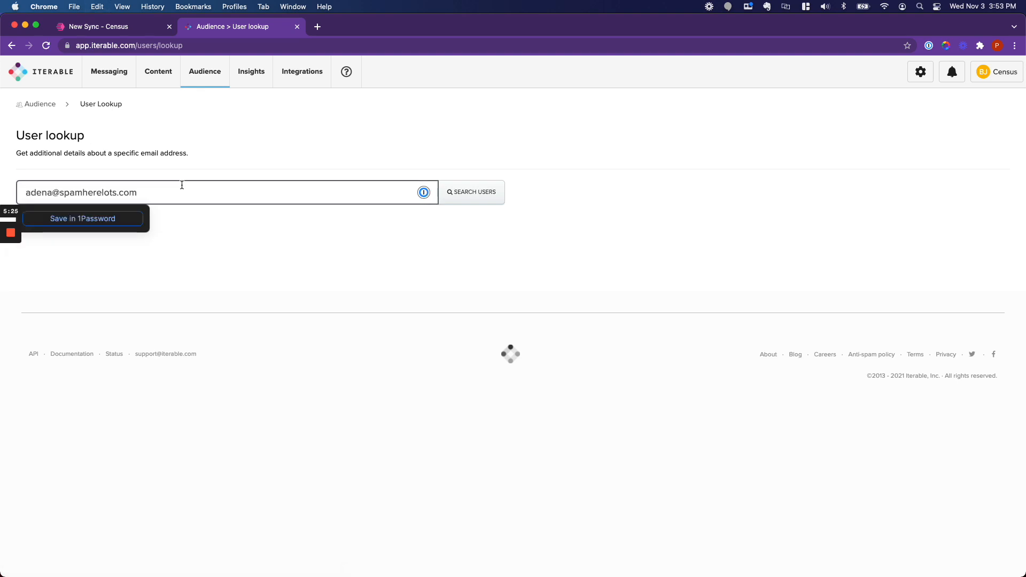
{"action": "left_click", "coordinate": [480, 198]}
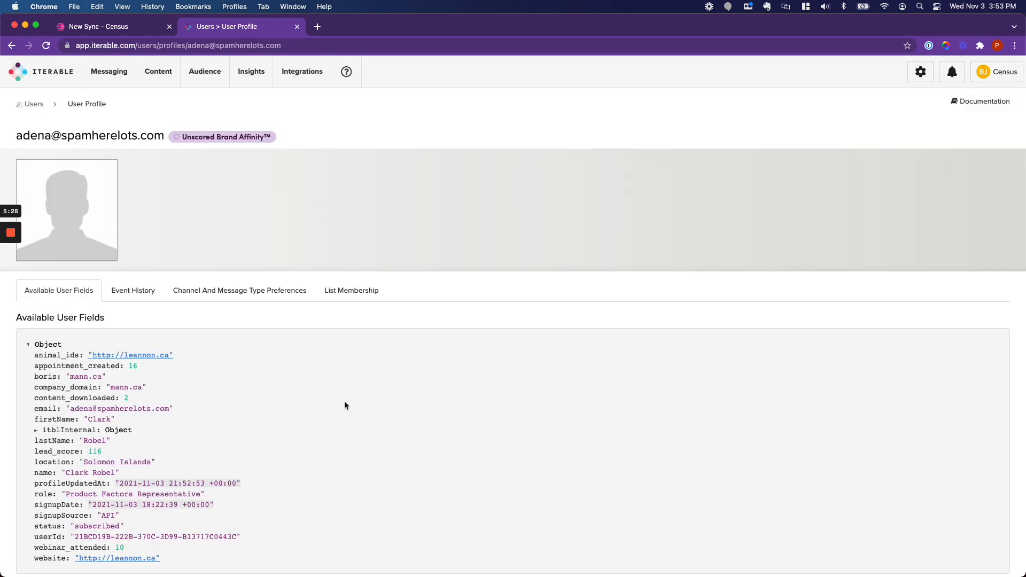
{"action": "scroll", "coordinate": [345, 402], "scroll_direction": "down", "scroll_amount": 2}
{"action": "scroll", "coordinate": [347, 403], "scroll_direction": "down", "scroll_amount": 1}
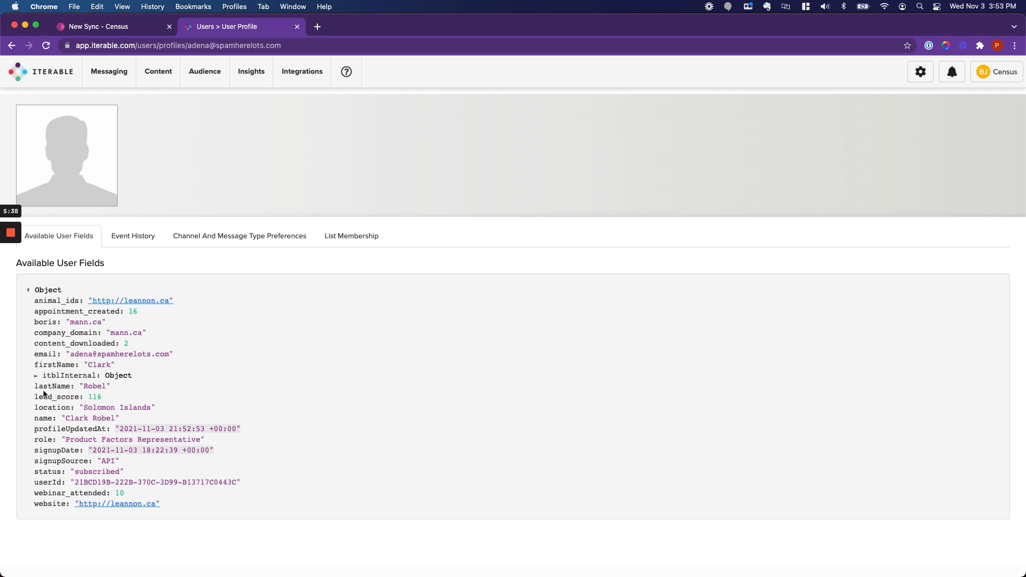
{"action": "scroll", "coordinate": [44, 394], "scroll_direction": "down", "scroll_amount": 2}
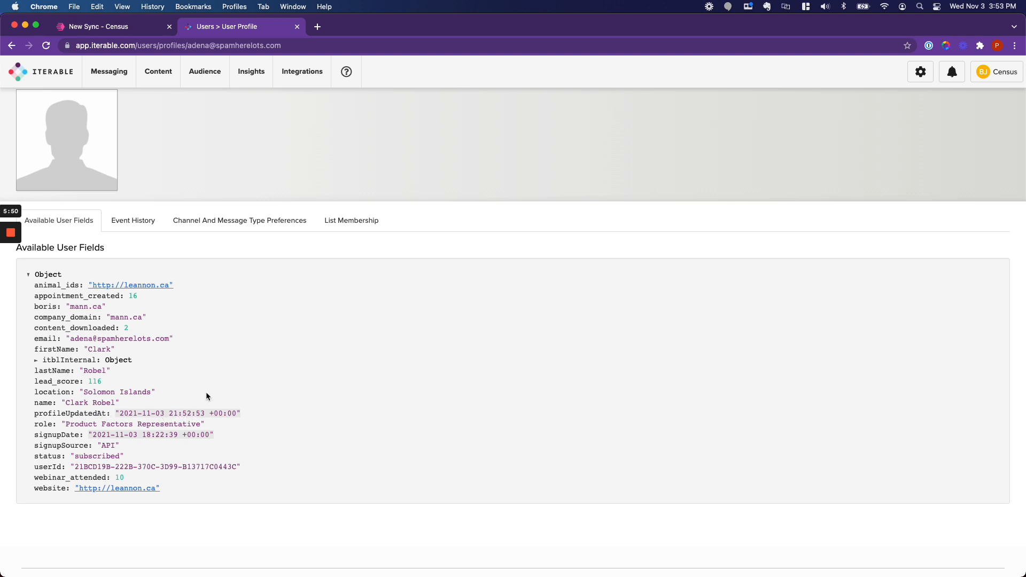
{"action": "scroll", "coordinate": [214, 393], "scroll_direction": "up", "scroll_amount": 1}
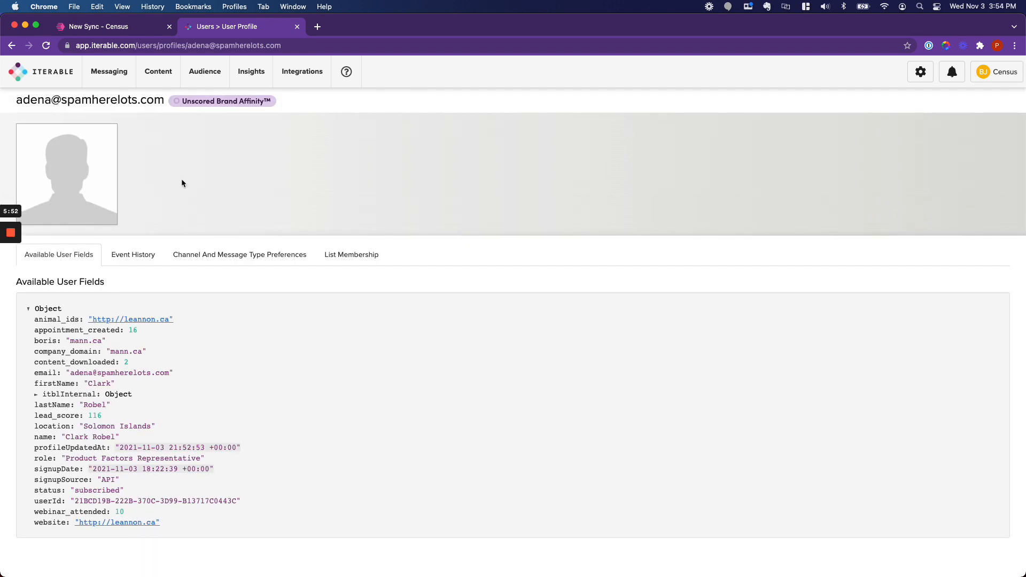
Return to Census and create the Lead scoring query to User sync, with the option to run a sync now enabled
{"action": "left_click", "coordinate": [124, 28]}
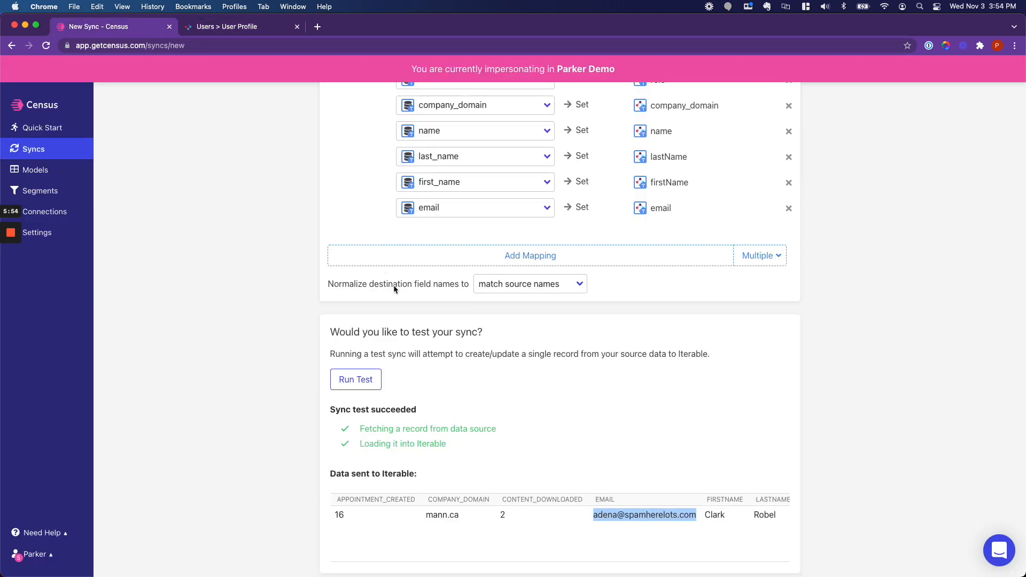
{"action": "scroll", "coordinate": [396, 291], "scroll_direction": "down", "scroll_amount": 3}
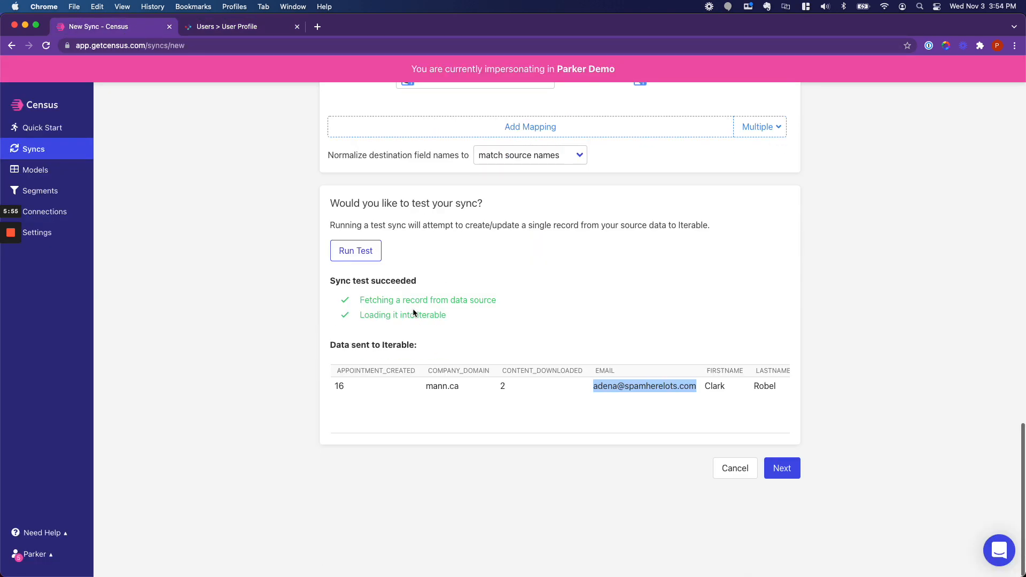
{"action": "left_click", "coordinate": [788, 467]}
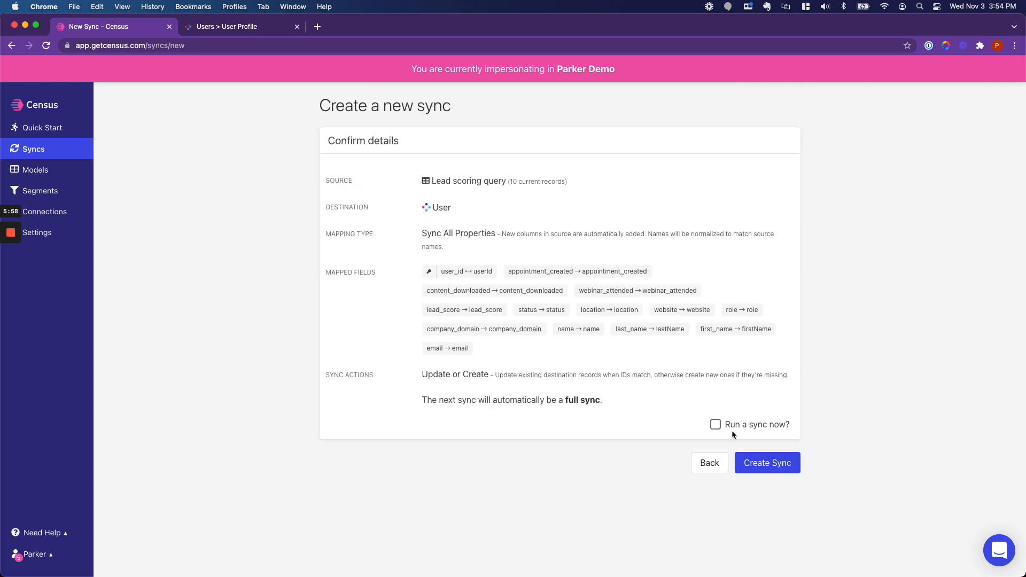
{"action": "left_click", "coordinate": [717, 426]}
{"action": "left_click", "coordinate": [769, 469]}
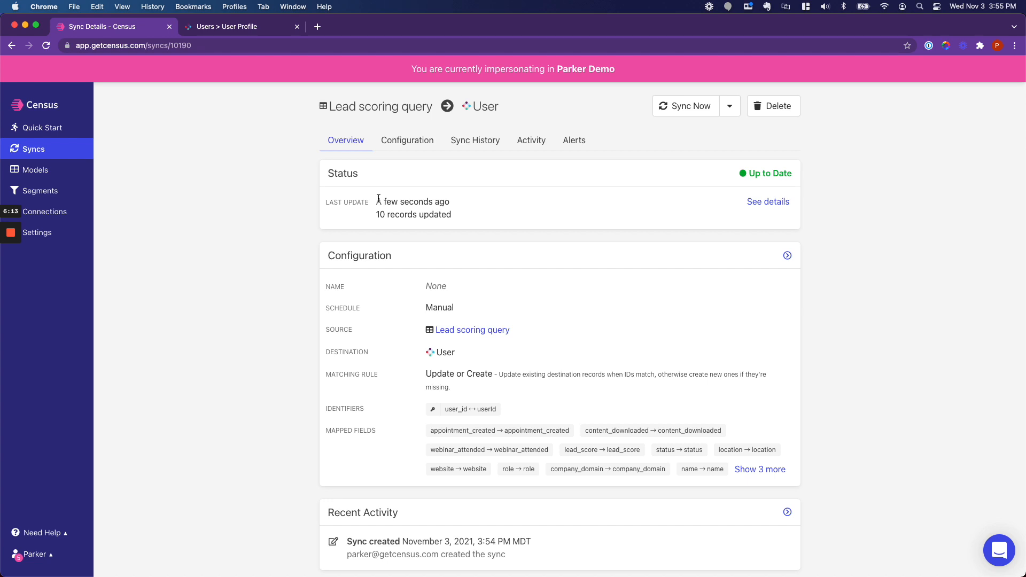
Check the new sync's last update status and view the run's details in its sync history
{"action": "left_click_drag", "start_coordinate": [374, 204], "coordinate": [454, 216]}
{"action": "left_click", "coordinate": [454, 214]}
{"action": "left_click", "coordinate": [769, 203]}
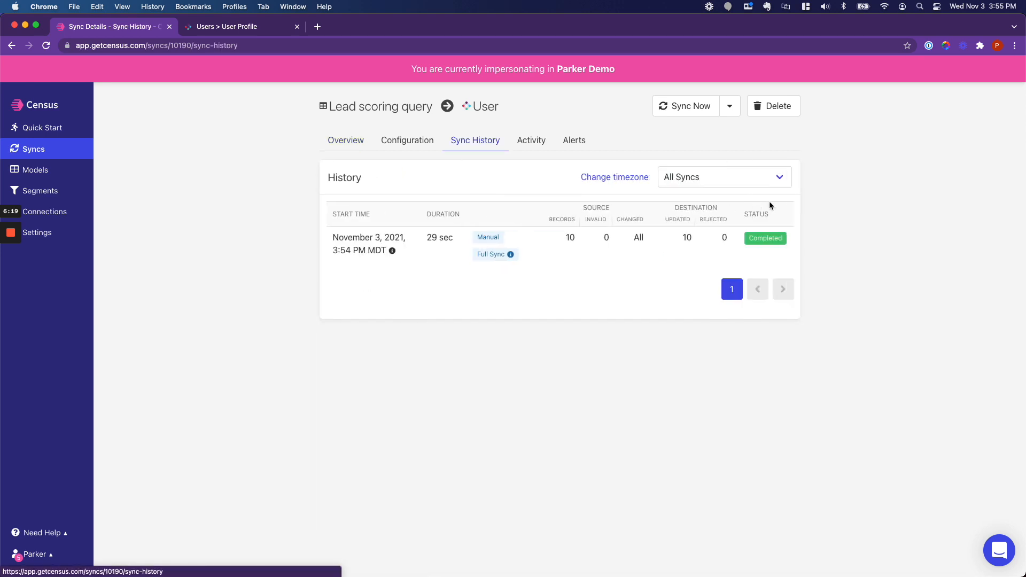